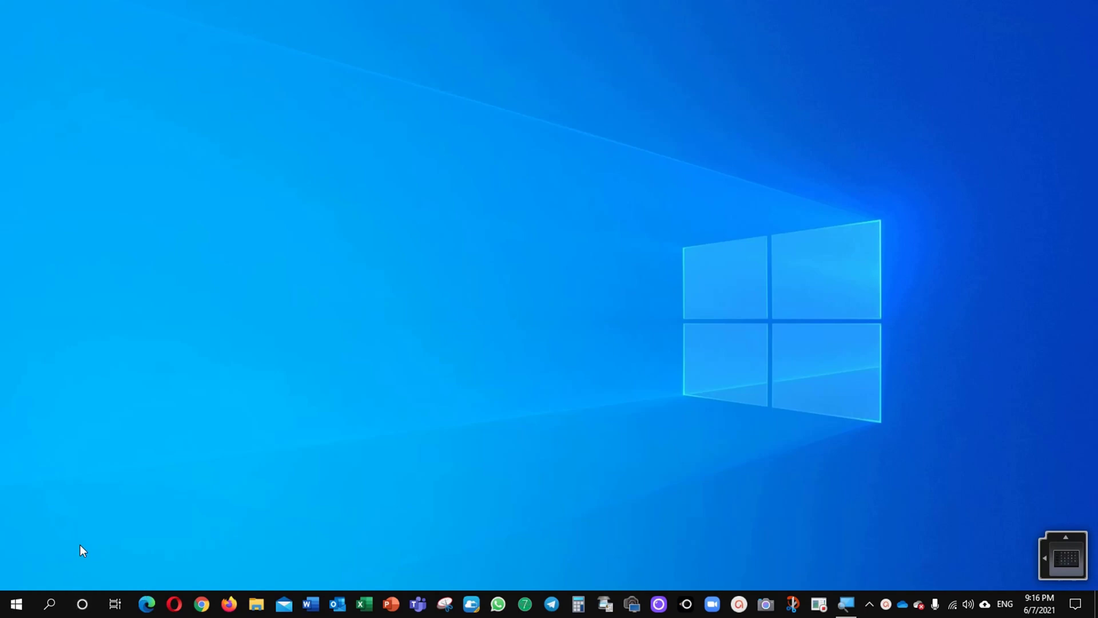
Step: Search the Start menu for 'steps' to find and launch Steps Recorder
{"action": "left_click", "coordinate": [50, 603]}
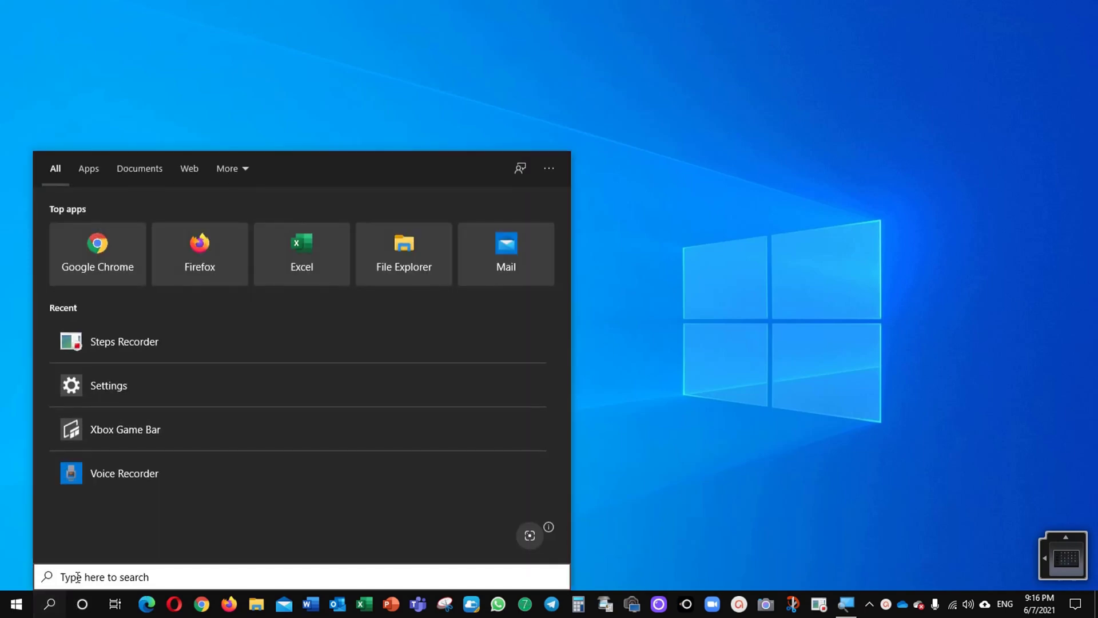
{"action": "type", "text": "steps"}
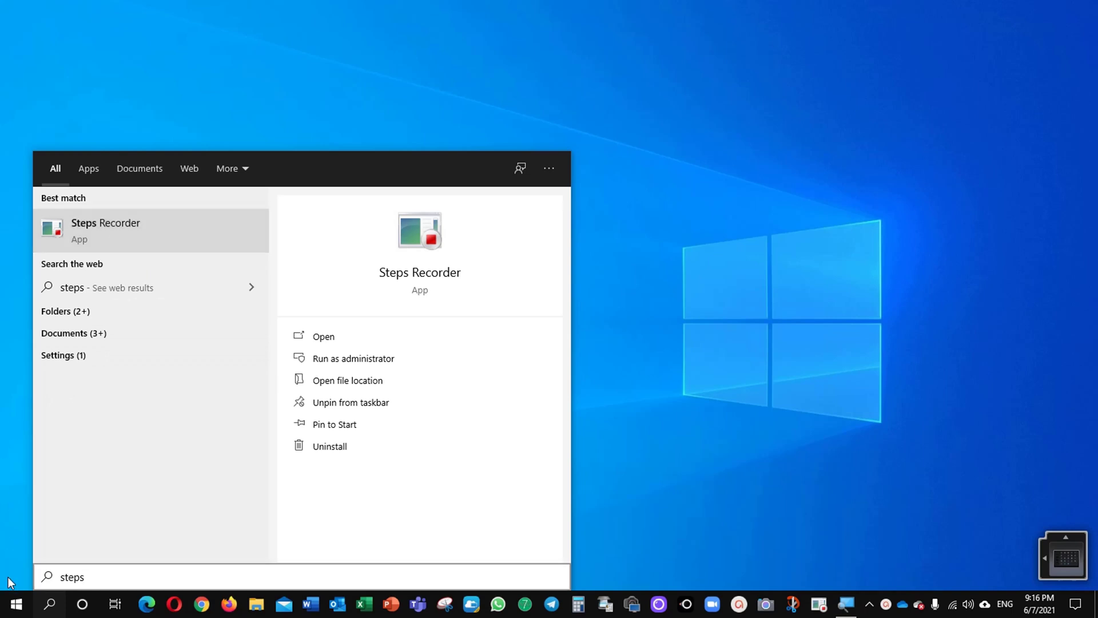
{"action": "left_click", "coordinate": [19, 609]}
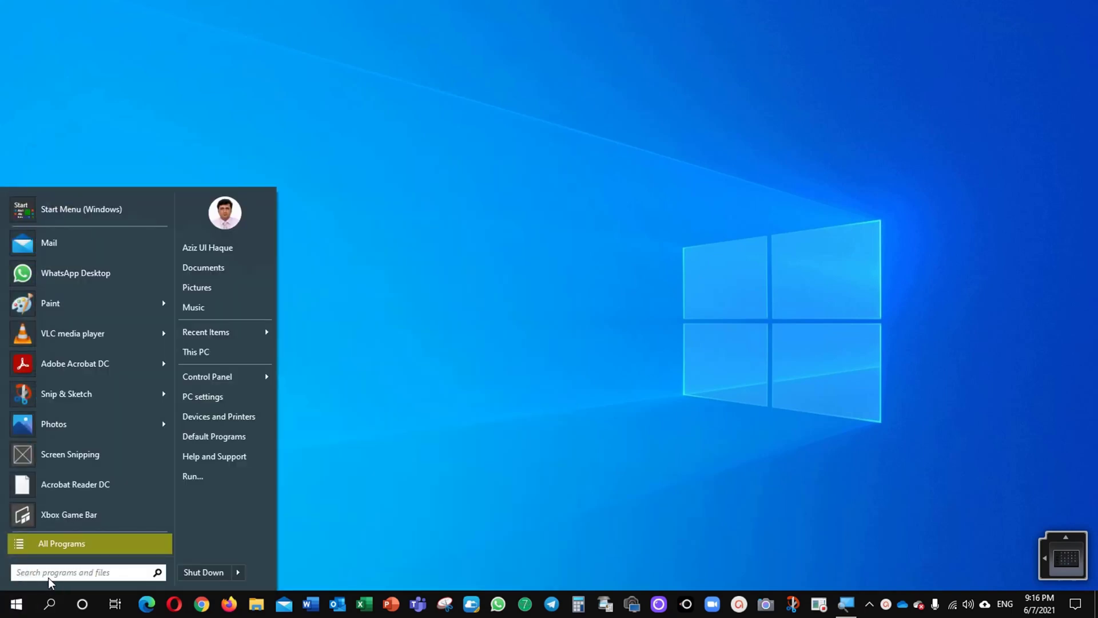
{"action": "type", "text": "steps"}
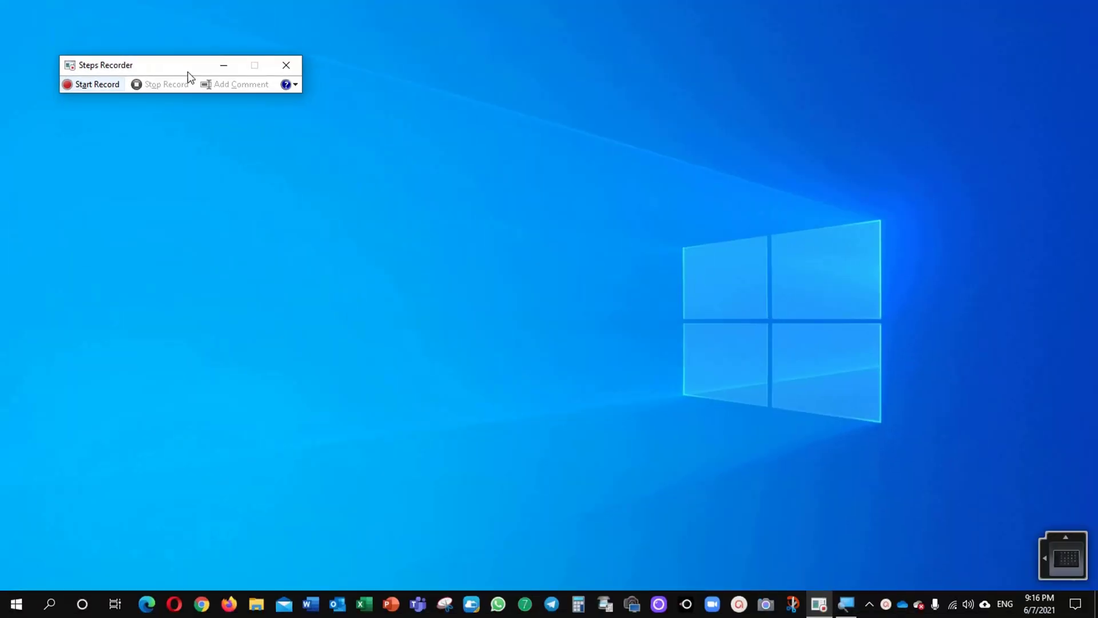
Step: Center the recorder window, start recording, then park it in the bottom-right corner
{"action": "left_click_drag", "start_coordinate": [188, 71], "coordinate": [413, 237]}
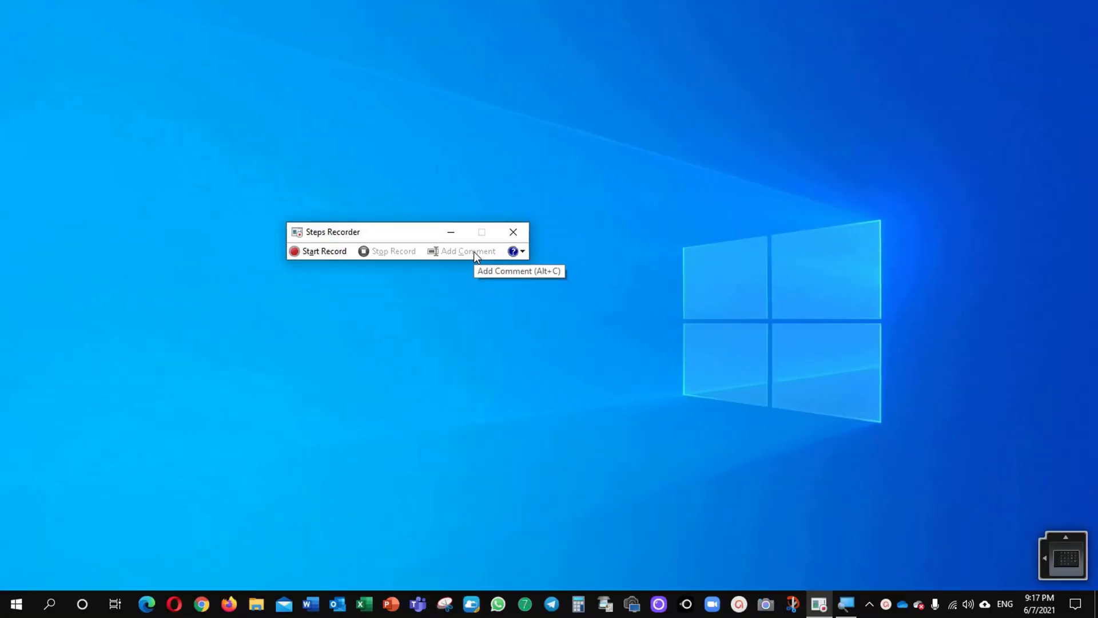
{"action": "left_click", "coordinate": [322, 253]}
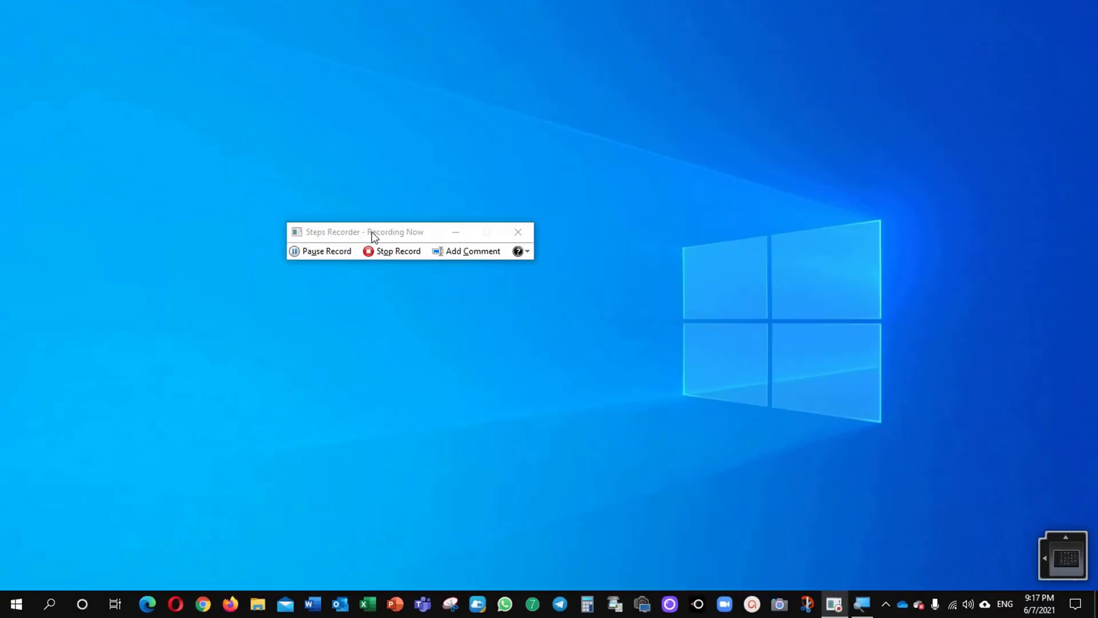
{"action": "left_click_drag", "start_coordinate": [372, 236], "coordinate": [870, 567]}
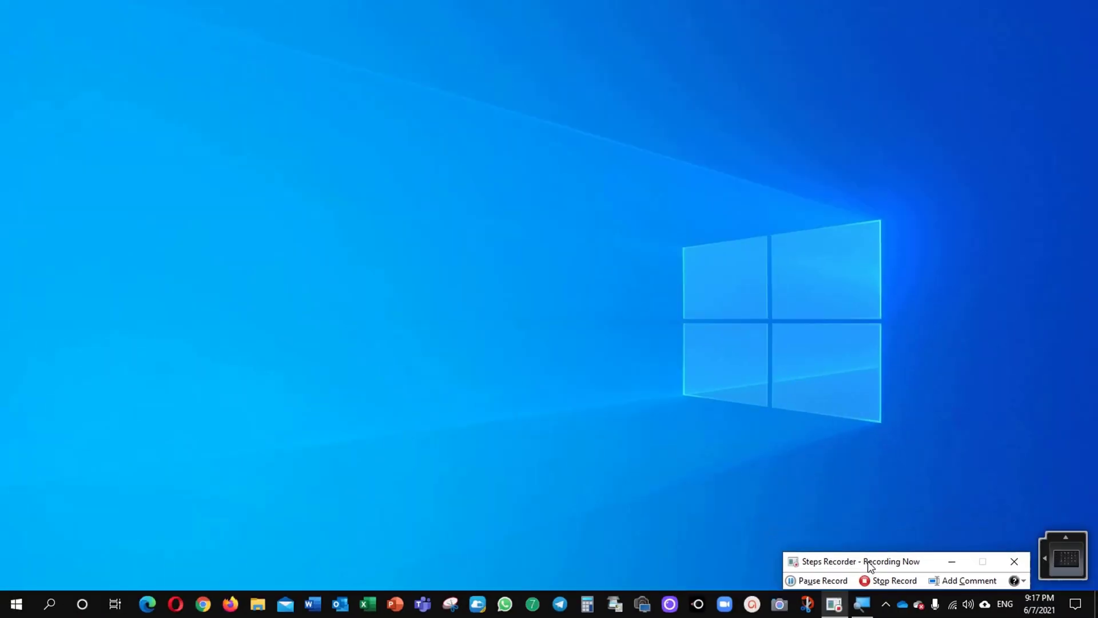
Step: Open the Data File workbook from Excel's recent list and maximize it
{"action": "left_click", "coordinate": [564, 457]}
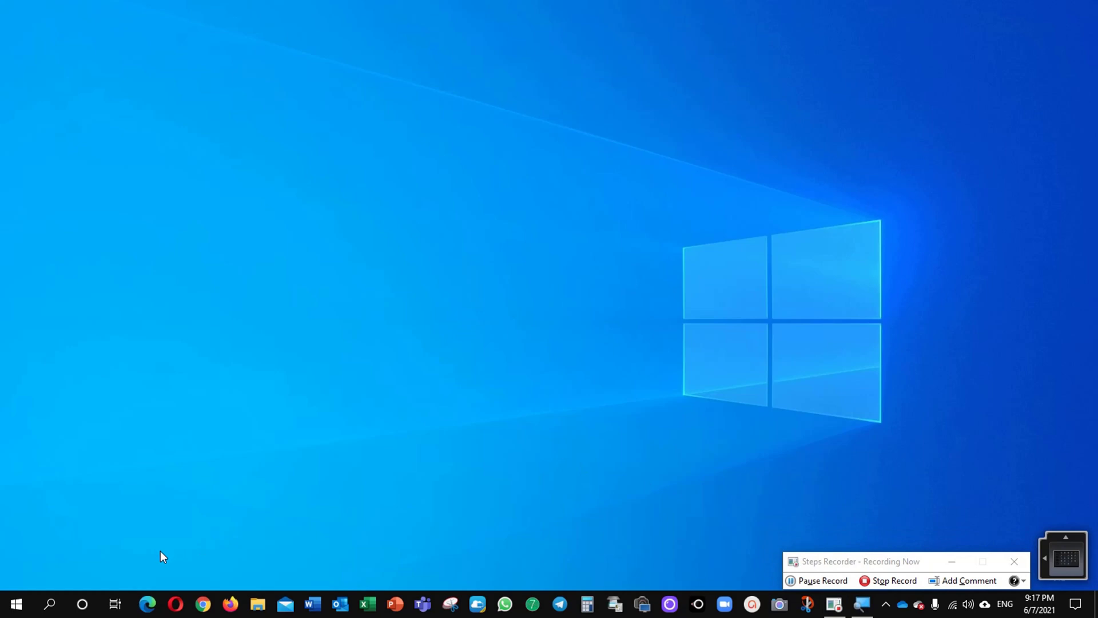
{"action": "right_click", "coordinate": [369, 606]}
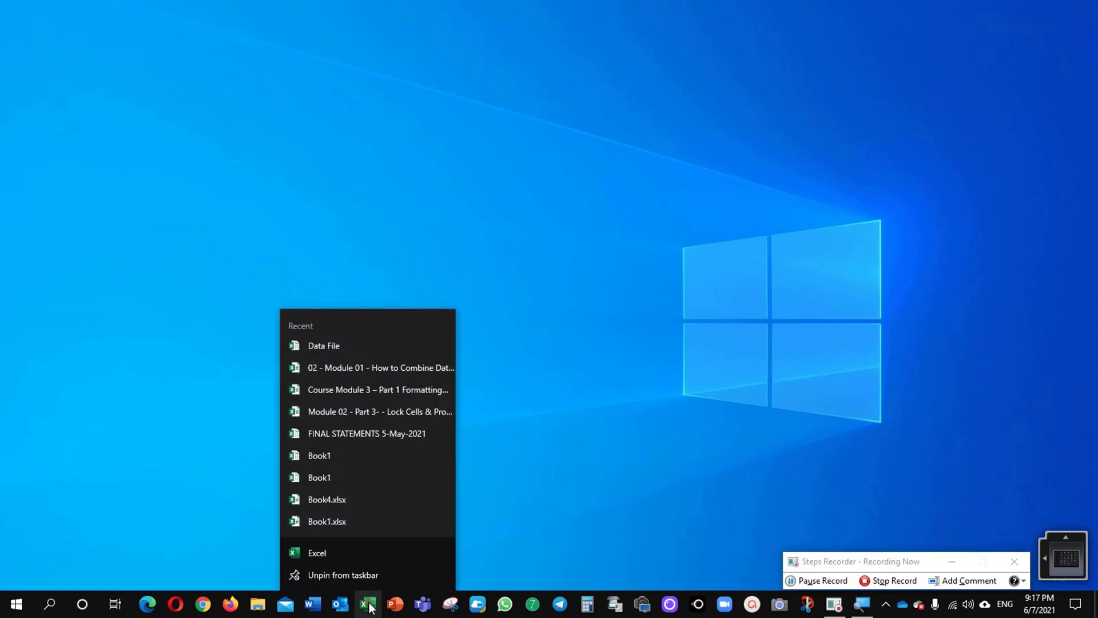
{"action": "left_click", "coordinate": [337, 345]}
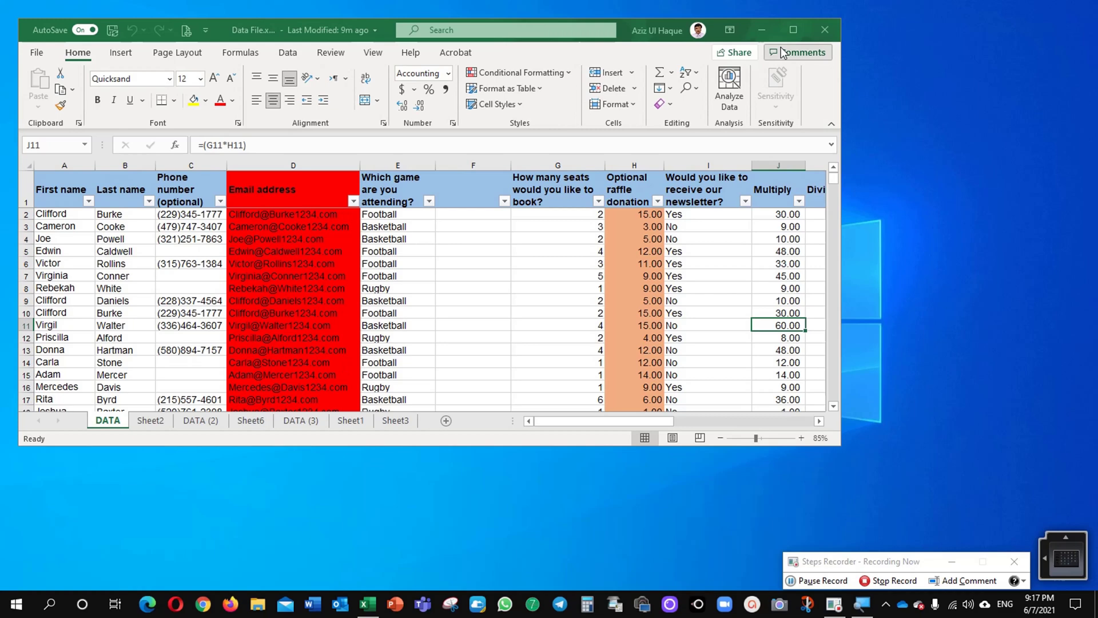
{"action": "left_click", "coordinate": [792, 29]}
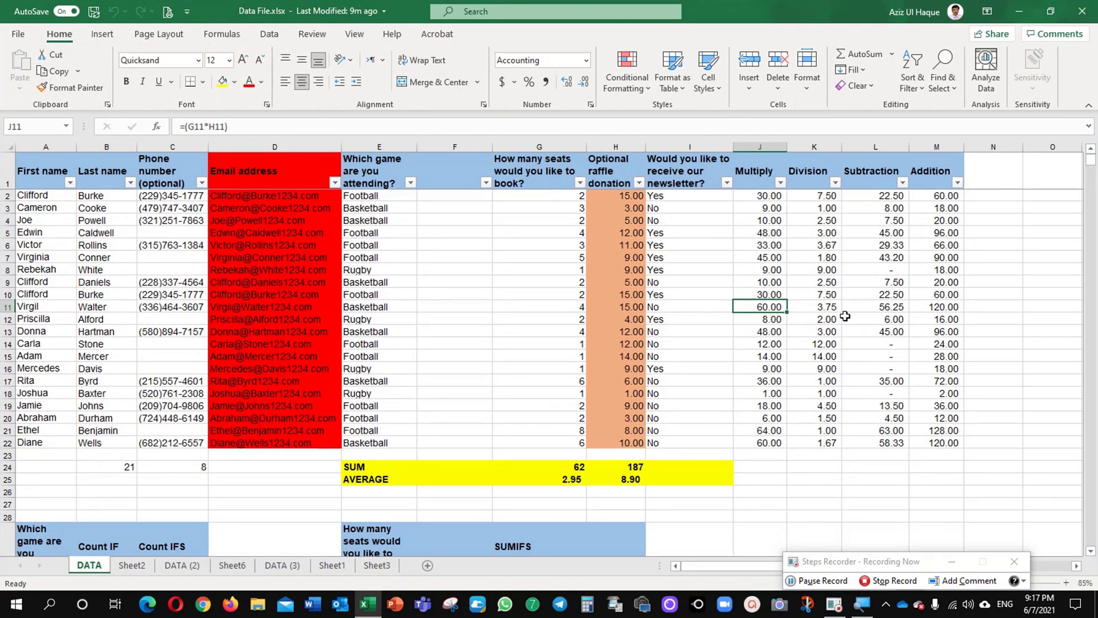
Step: Insert a blank column before Division (K) and delete the empty column F
{"action": "left_click", "coordinate": [817, 148]}
{"action": "right_click", "coordinate": [820, 148]}
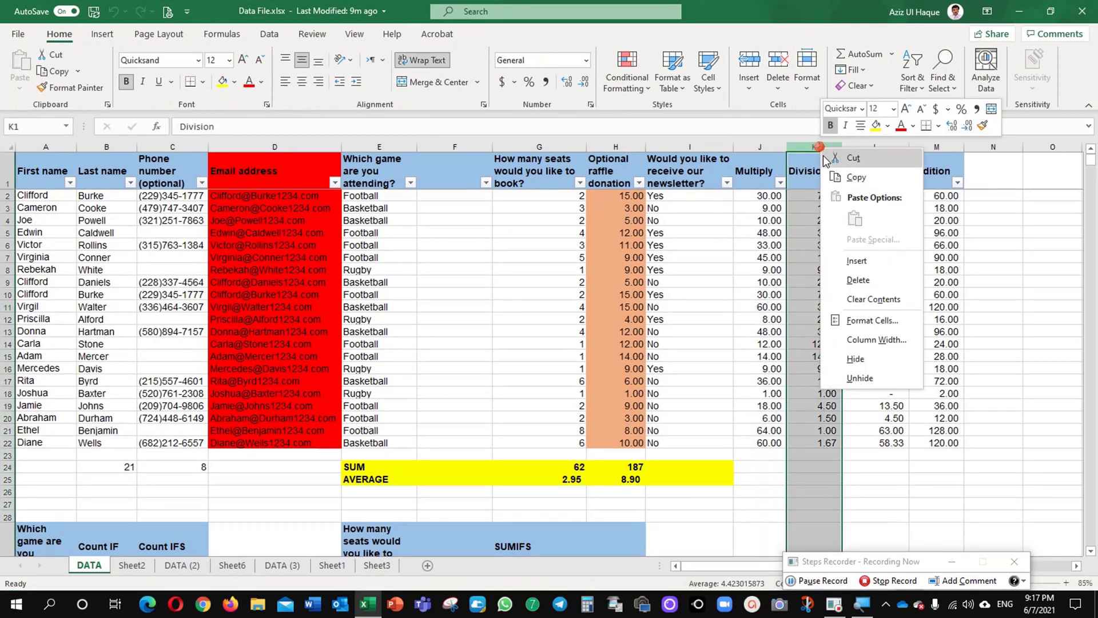
{"action": "left_click", "coordinate": [856, 260]}
{"action": "left_click", "coordinate": [454, 147]}
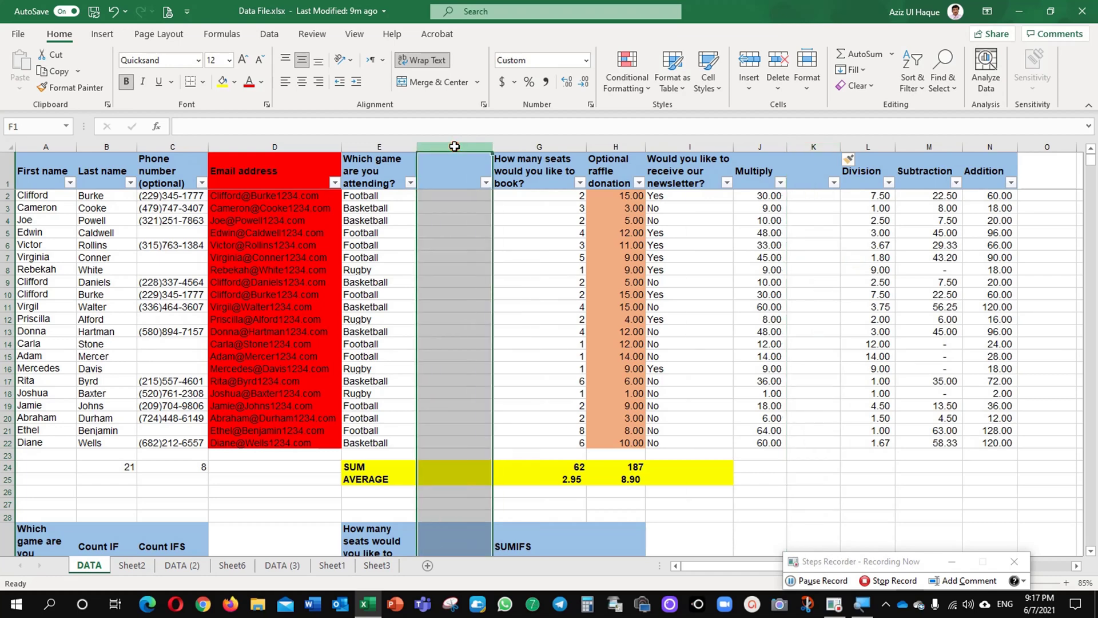
{"action": "right_click", "coordinate": [454, 146]}
{"action": "left_click", "coordinate": [493, 275]}
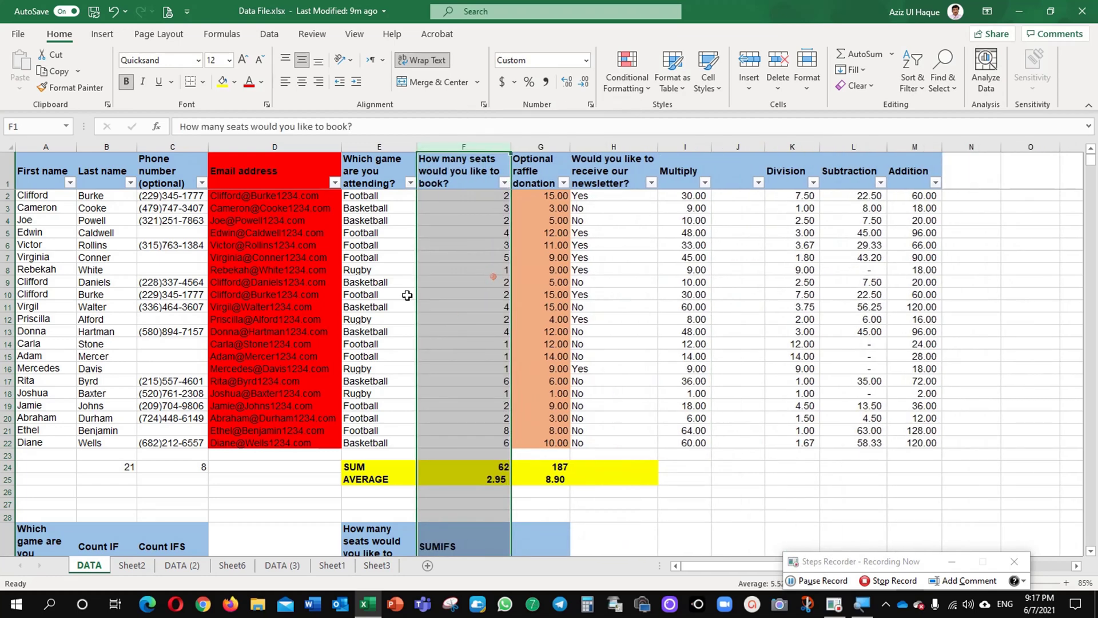
Step: Fill D1:D22 yellow, E24:H25 light green, and G2:G22 light blue
{"action": "left_click_drag", "start_coordinate": [273, 180], "coordinate": [268, 447]}
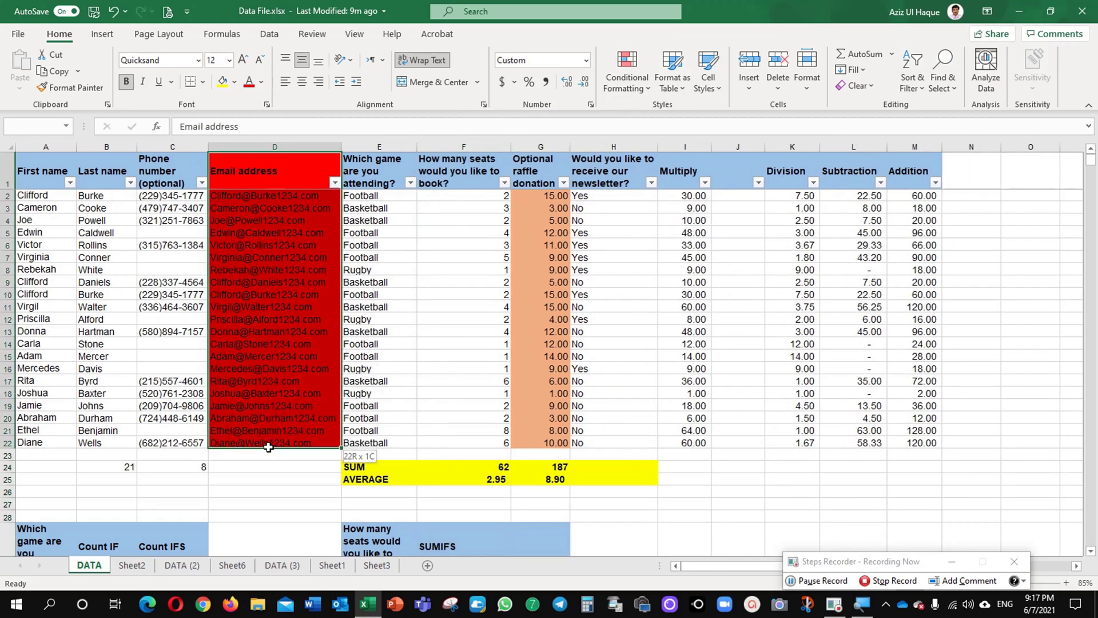
{"action": "left_click", "coordinate": [222, 81]}
{"action": "left_click_drag", "start_coordinate": [389, 478], "coordinate": [605, 463]}
{"action": "left_click", "coordinate": [234, 82]}
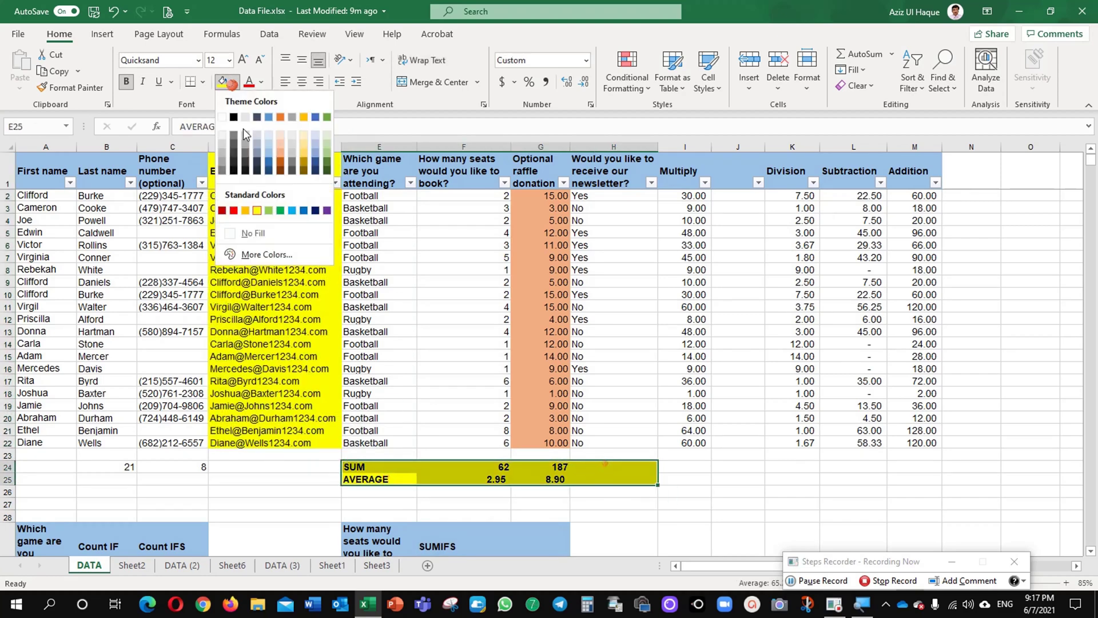
{"action": "left_click", "coordinate": [269, 209]}
{"action": "left_click_drag", "start_coordinate": [529, 196], "coordinate": [548, 442]}
{"action": "left_click", "coordinate": [234, 82]}
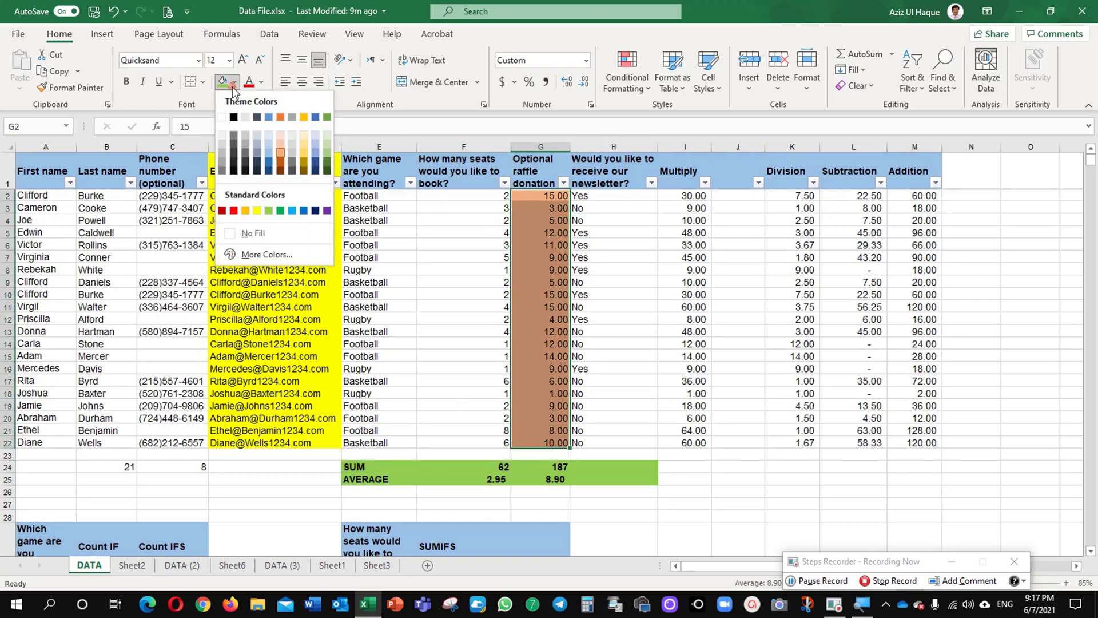
{"action": "left_click", "coordinate": [269, 153]}
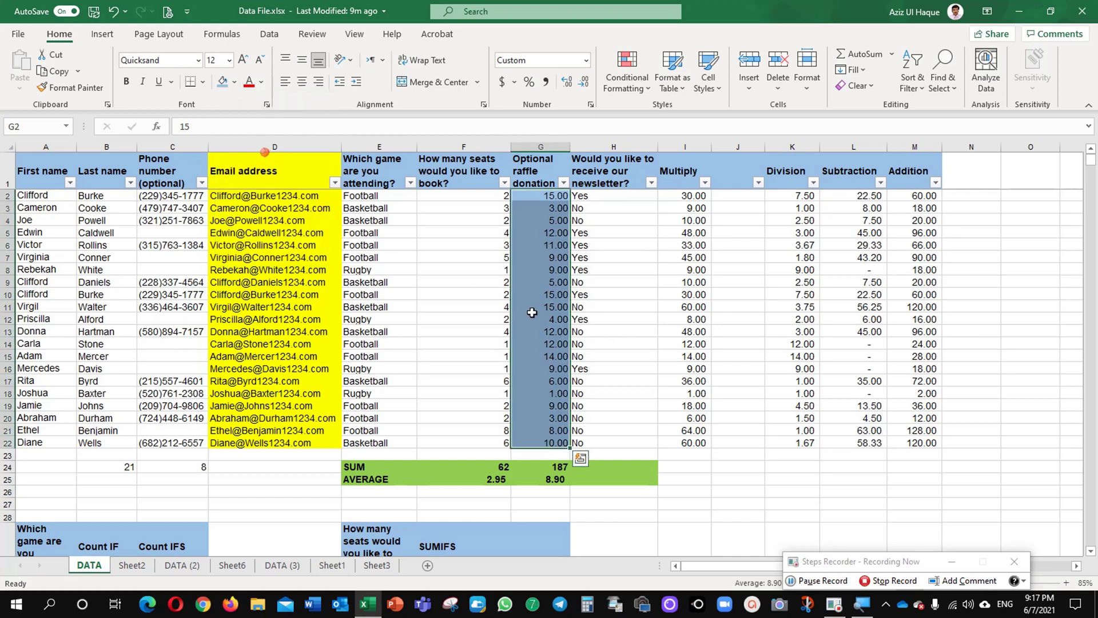
{"action": "left_click", "coordinate": [625, 345]}
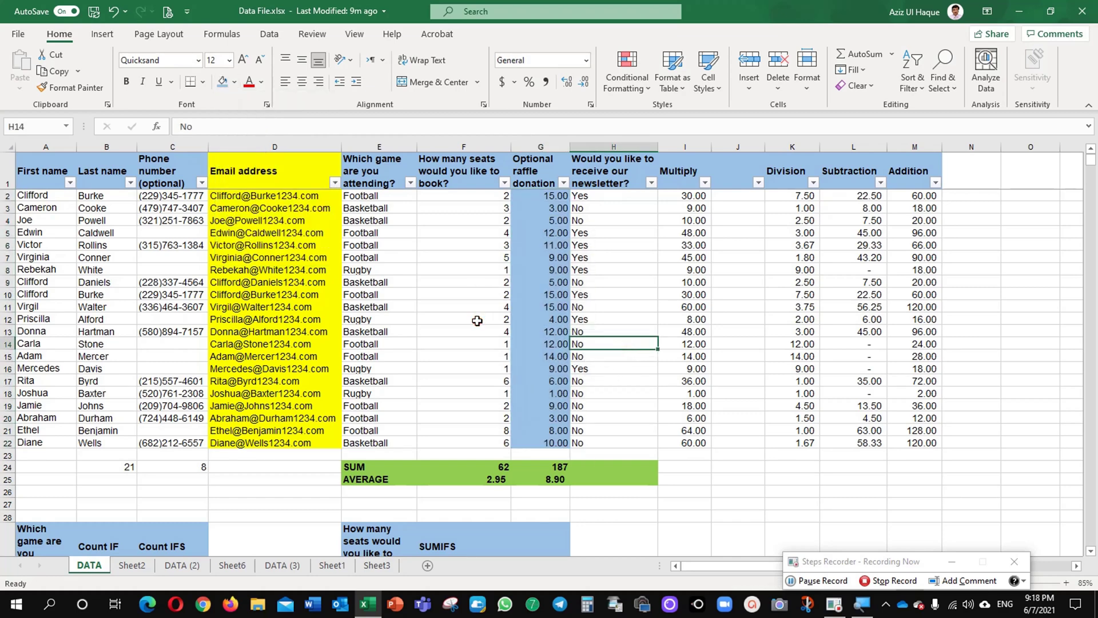
Step: Close the Data File workbook and start a new blank Word document
{"action": "left_click", "coordinate": [1089, 14]}
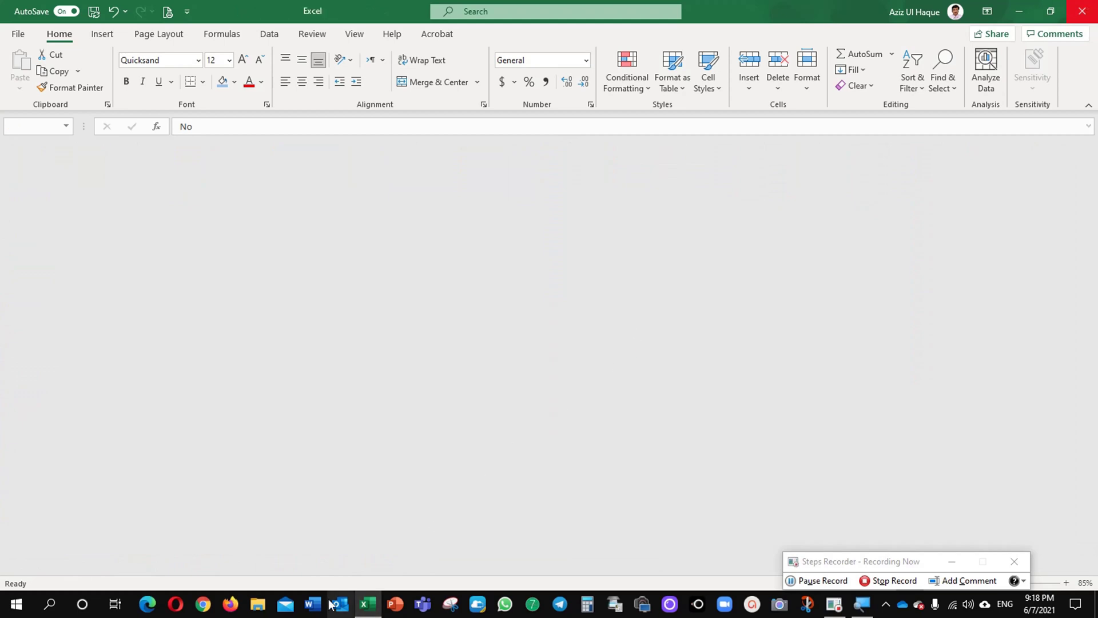
{"action": "left_click", "coordinate": [316, 604]}
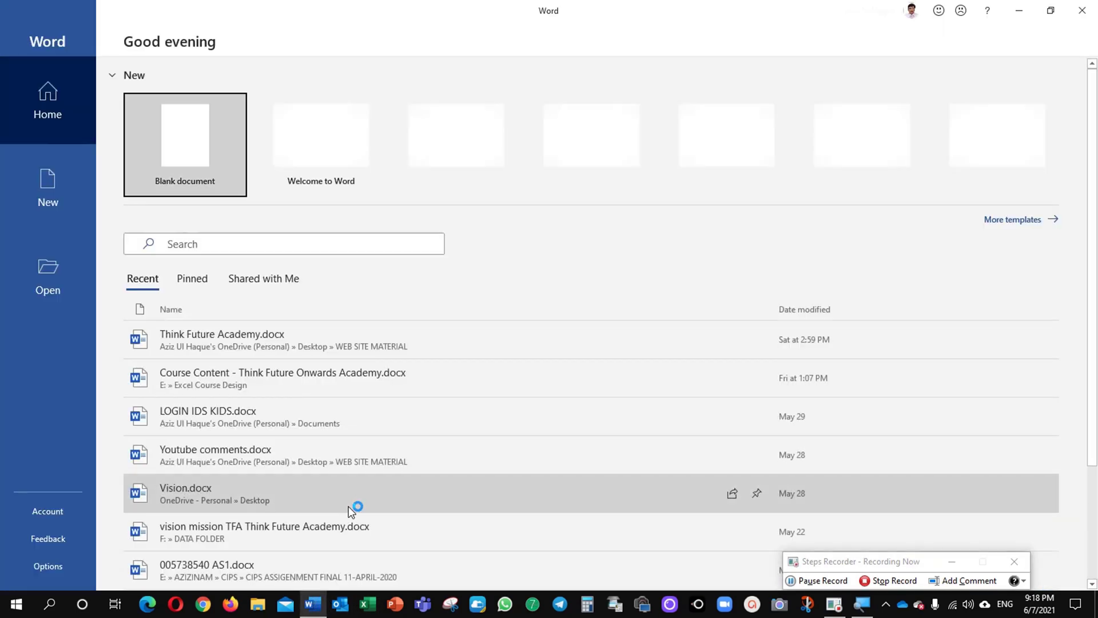
{"action": "left_click", "coordinate": [214, 166]}
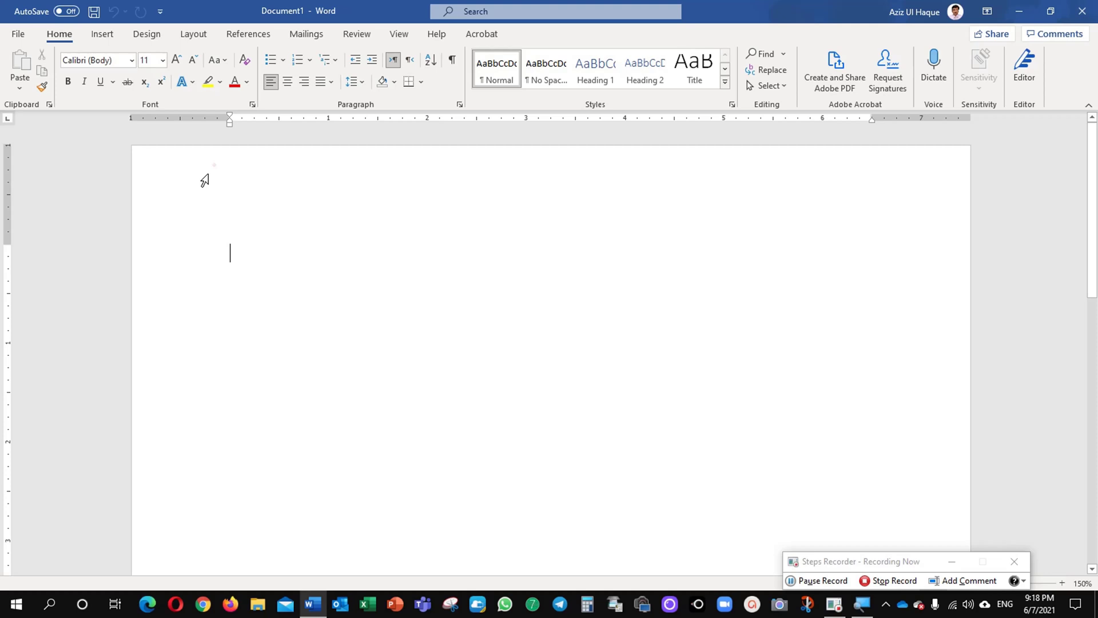
Step: Insert the RED TRans.png logo from Desktop > DATA FOLDER > GAP ANALYSIS
{"action": "left_click", "coordinate": [94, 35]}
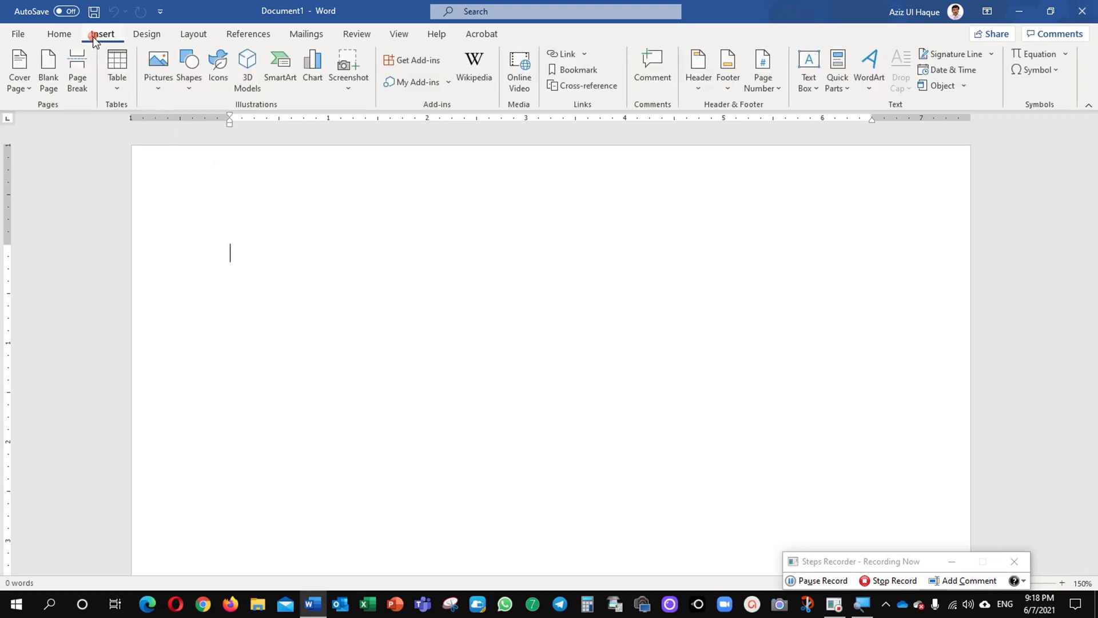
{"action": "left_click", "coordinate": [168, 61]}
{"action": "left_click", "coordinate": [188, 128]}
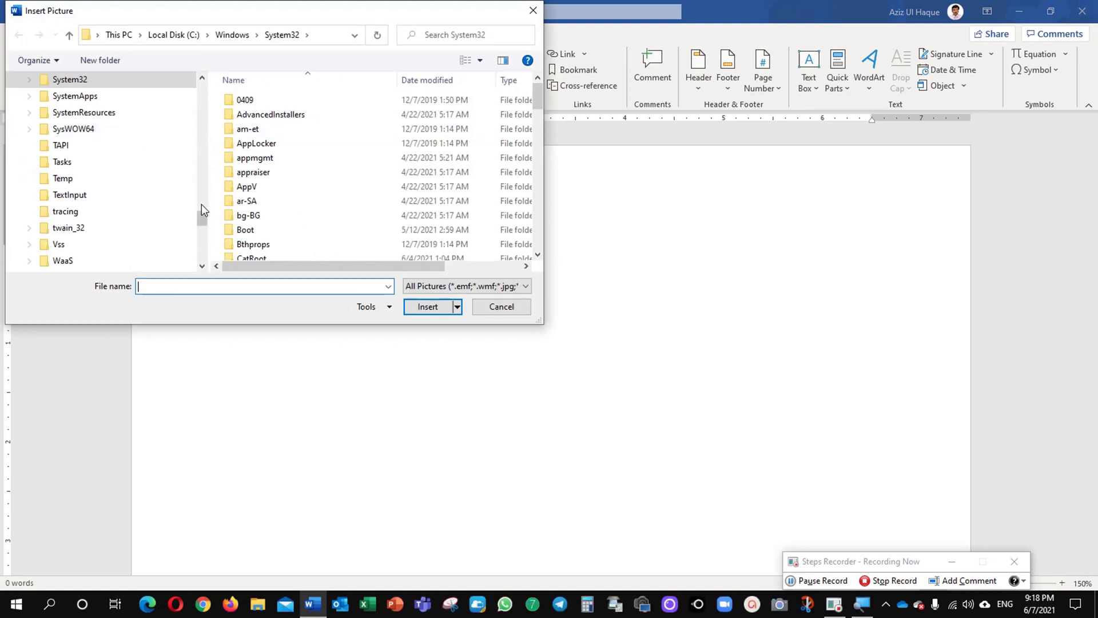
{"action": "left_click_drag", "start_coordinate": [201, 217], "coordinate": [194, 64]}
{"action": "left_click", "coordinate": [136, 107]}
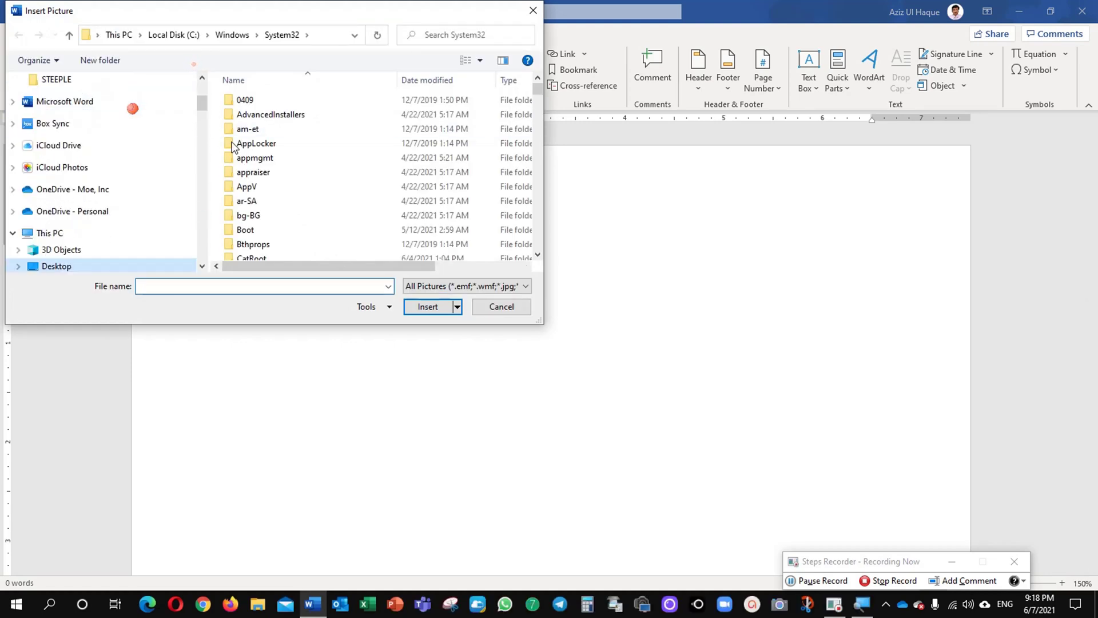
{"action": "double_click", "coordinate": [255, 114]}
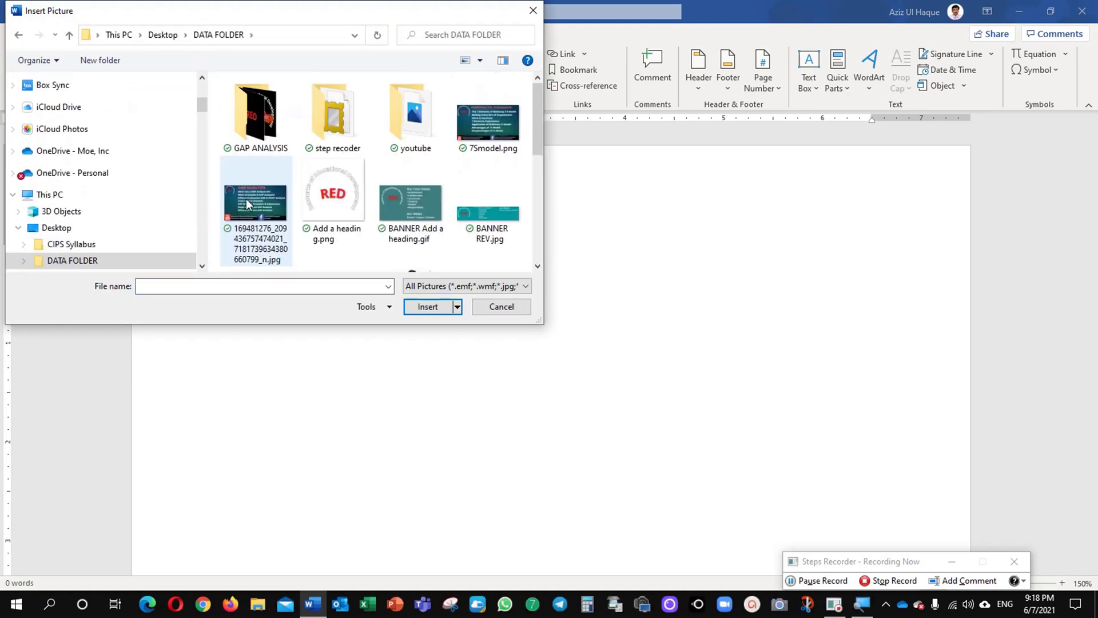
{"action": "double_click", "coordinate": [256, 117]}
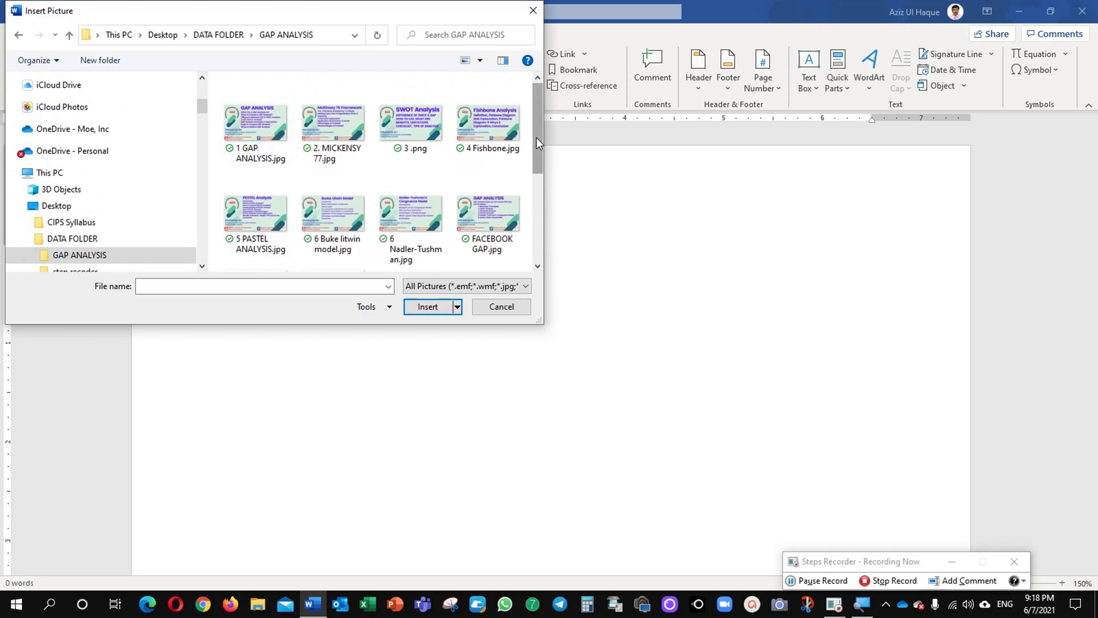
{"action": "left_click_drag", "start_coordinate": [537, 137], "coordinate": [517, 218]}
{"action": "left_click", "coordinate": [278, 134]}
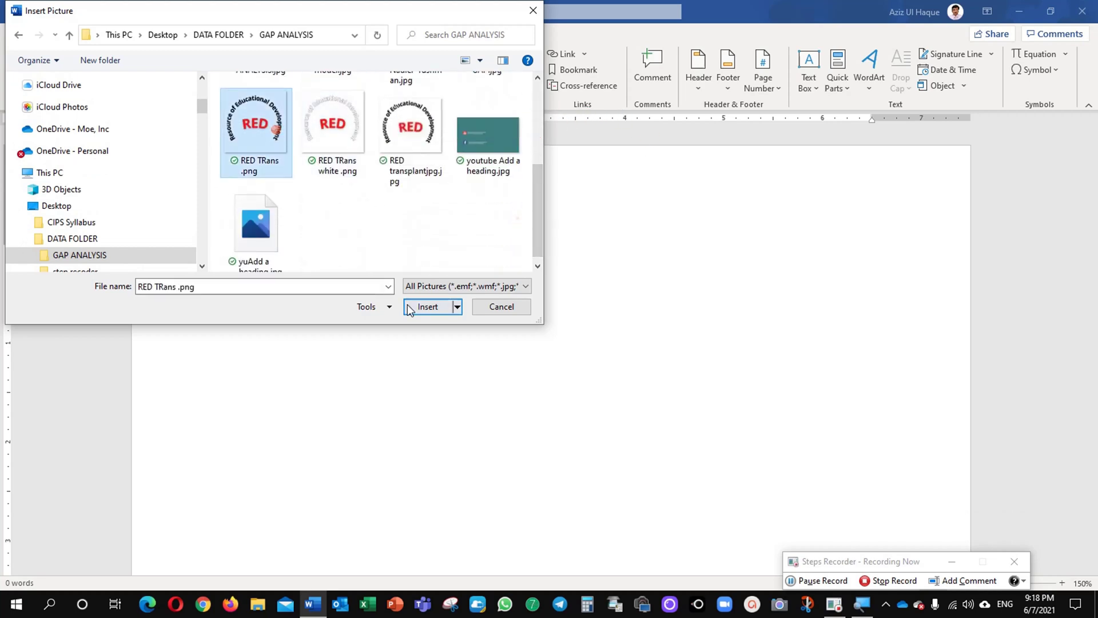
{"action": "left_click", "coordinate": [428, 306]}
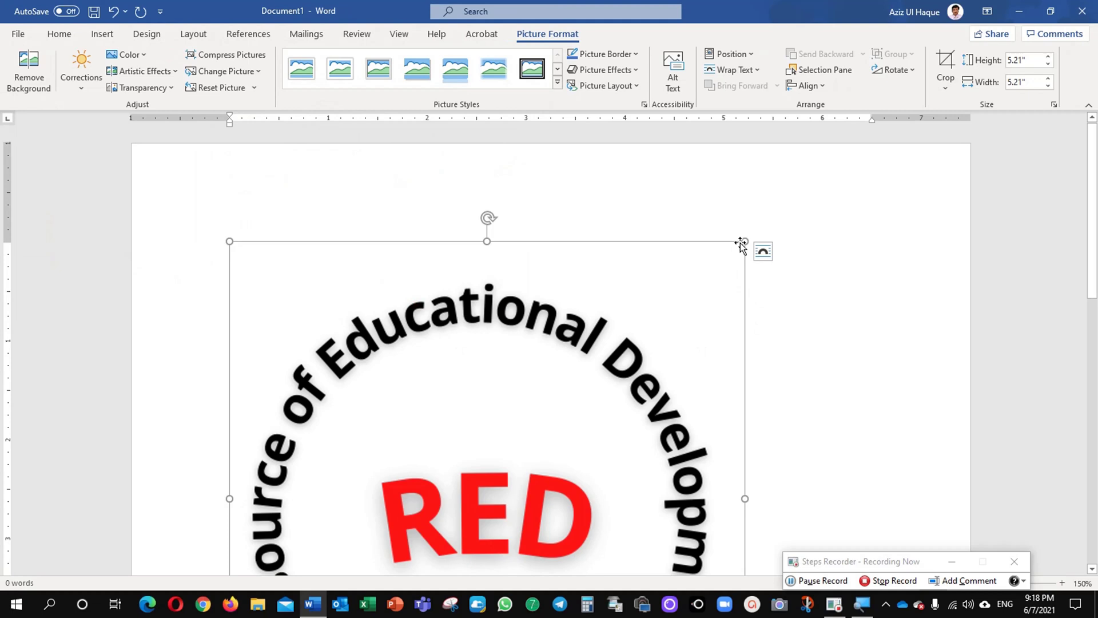
Step: Resize the logo to 3.47 inches square
{"action": "left_click_drag", "start_coordinate": [745, 242], "coordinate": [568, 411]}
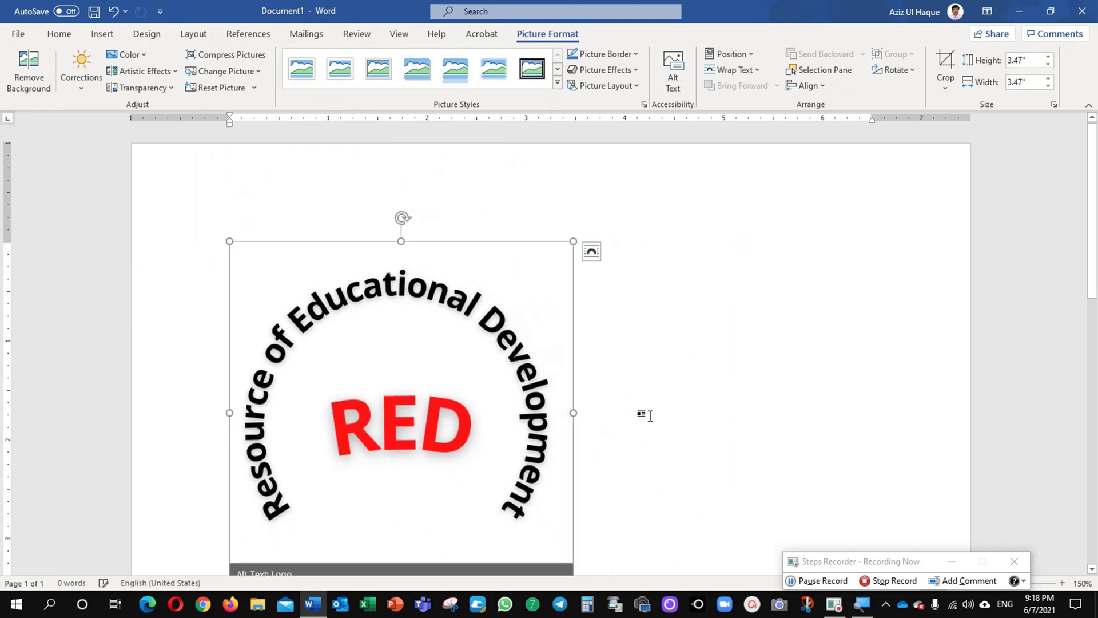
{"action": "left_click", "coordinate": [812, 334]}
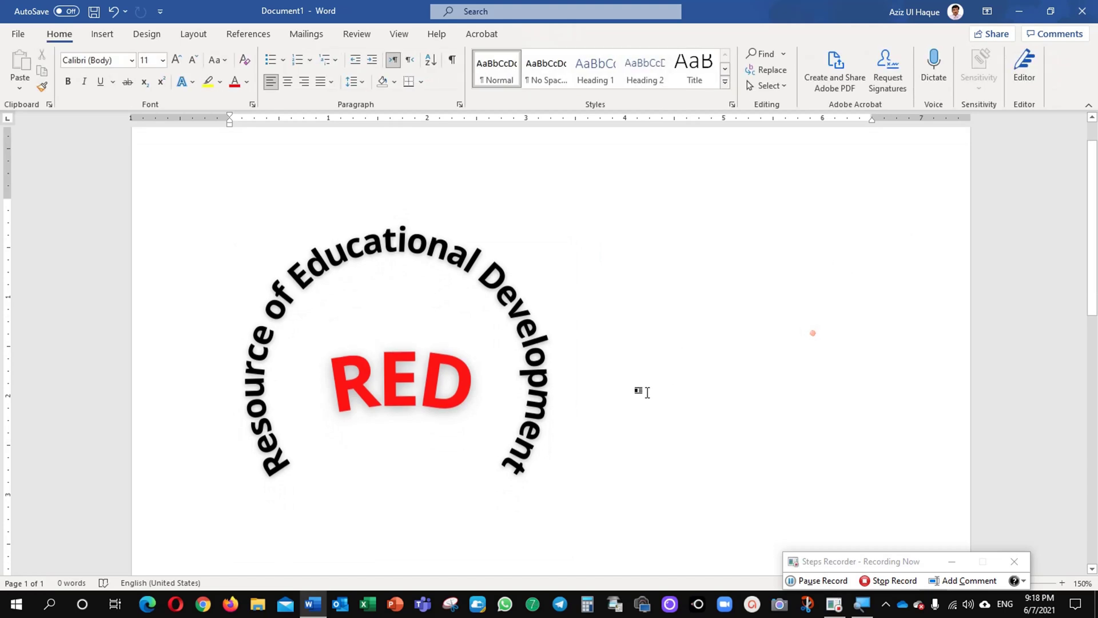
{"action": "scroll", "coordinate": [625, 412], "scroll_direction": "down", "scroll_amount": 5}
{"action": "scroll", "coordinate": [626, 417], "scroll_direction": "up", "scroll_amount": 5}
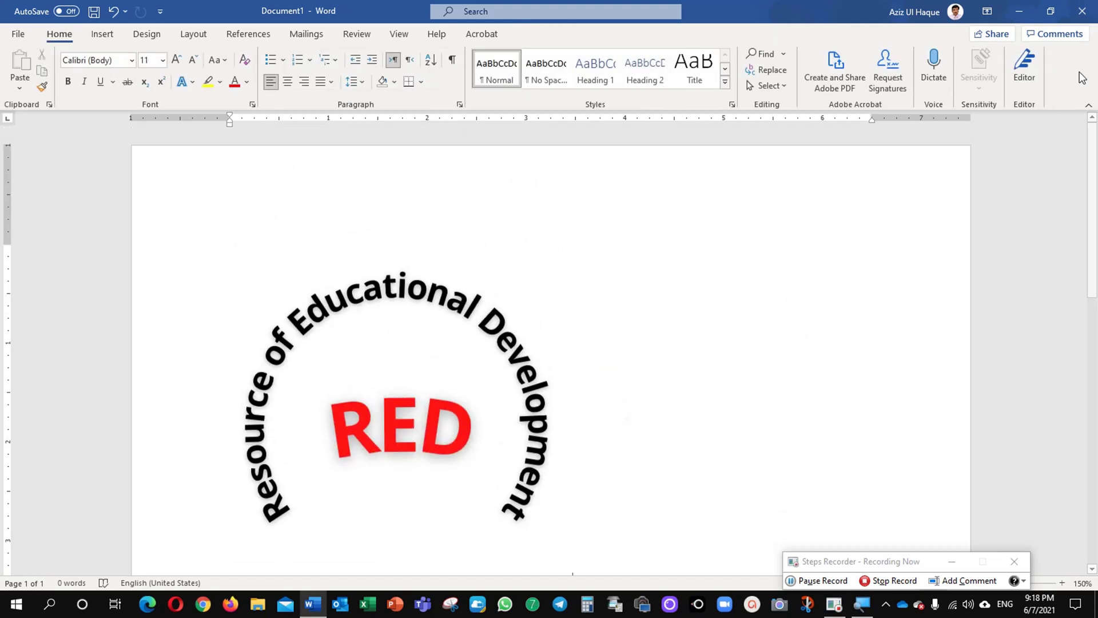
Step: Close Word without saving, add a recording comment, and stop recording
{"action": "left_click", "coordinate": [1082, 11]}
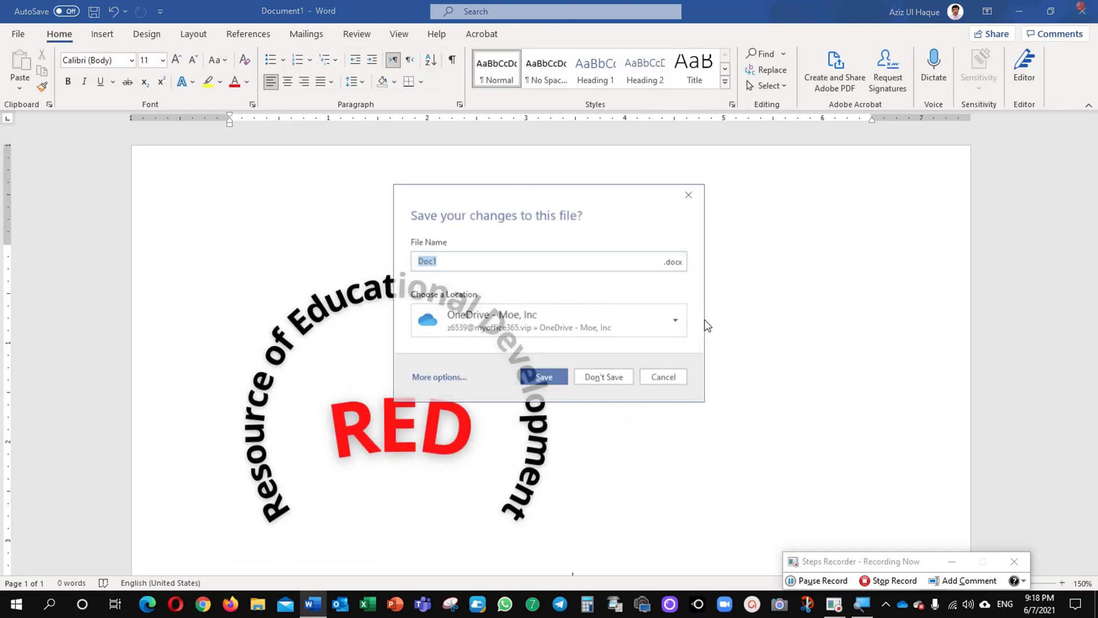
{"action": "left_click", "coordinate": [608, 379]}
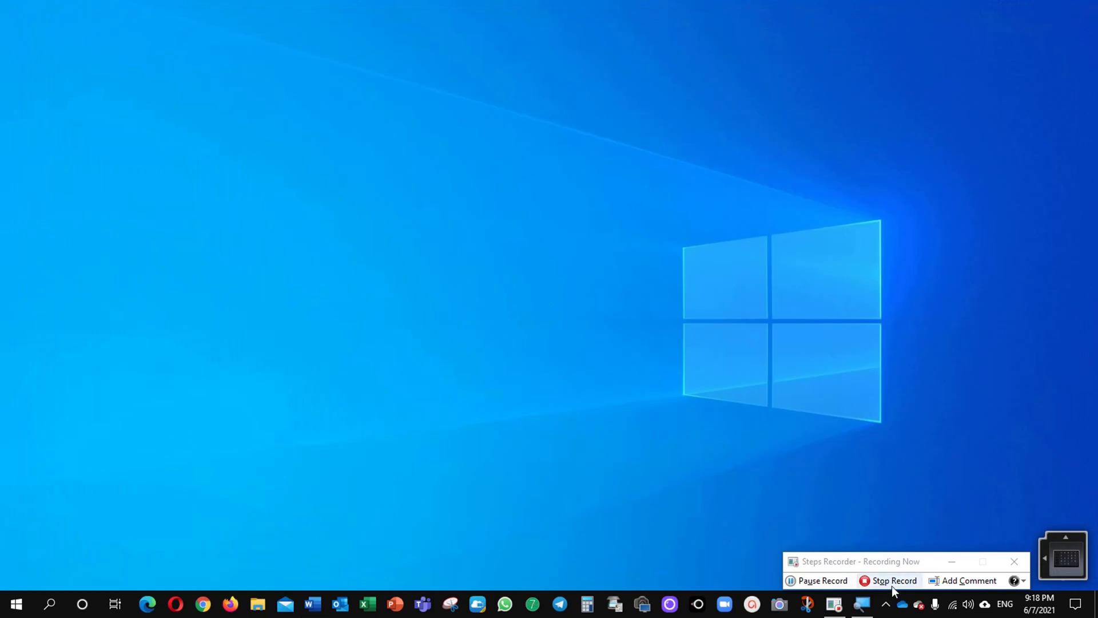
{"action": "left_click", "coordinate": [951, 580]}
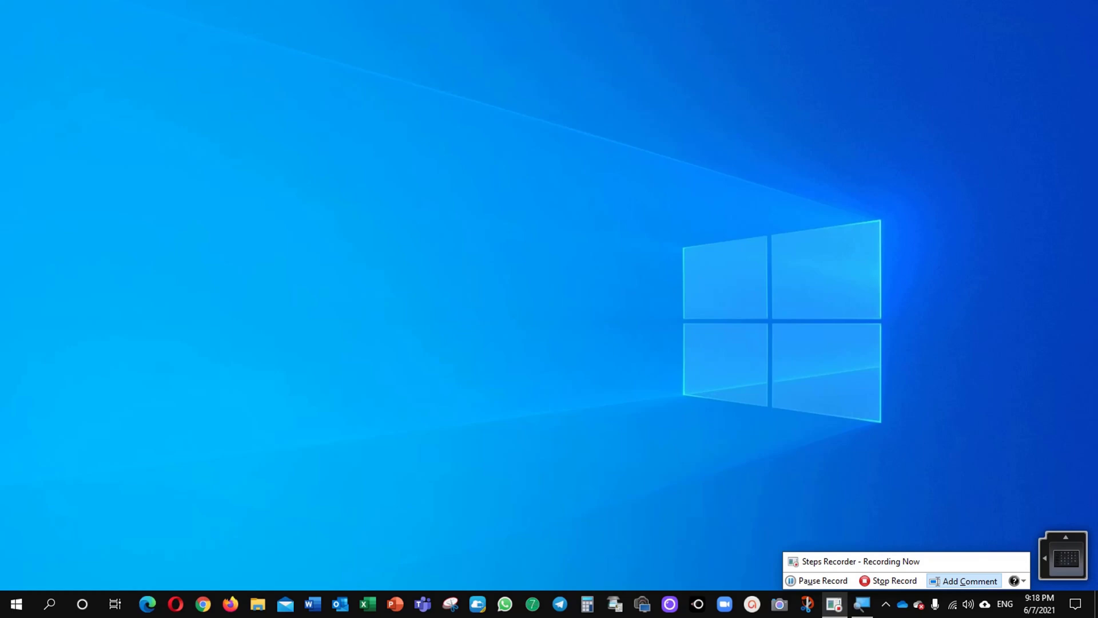
{"action": "left_click", "coordinate": [891, 579]}
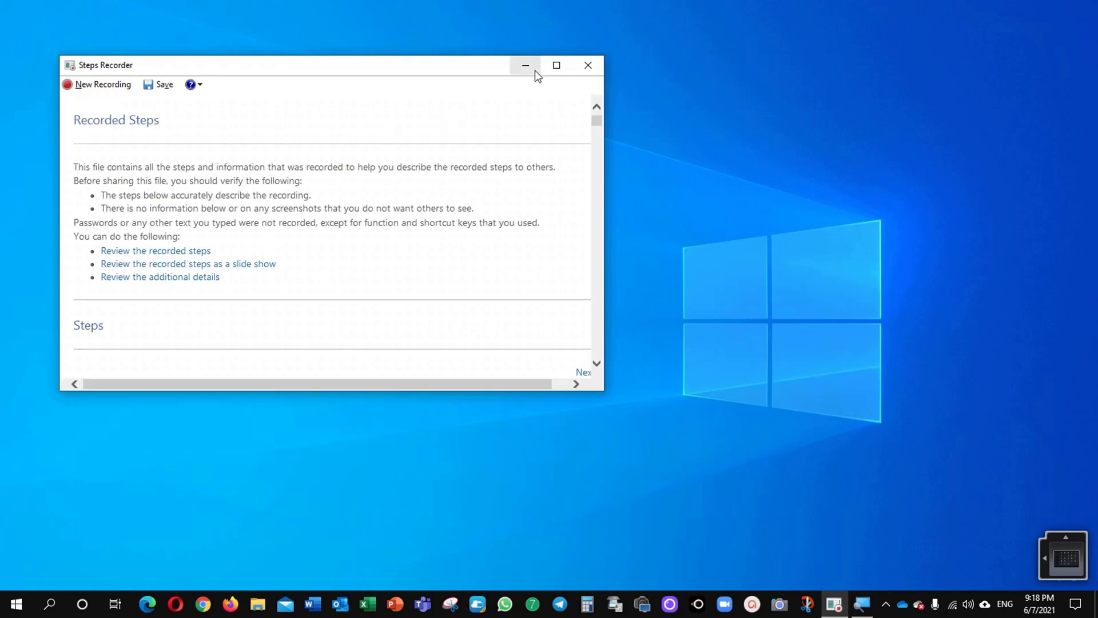
Step: Maximize the Recorded Steps window and scroll through the captured steps to Step 47
{"action": "left_click", "coordinate": [555, 67]}
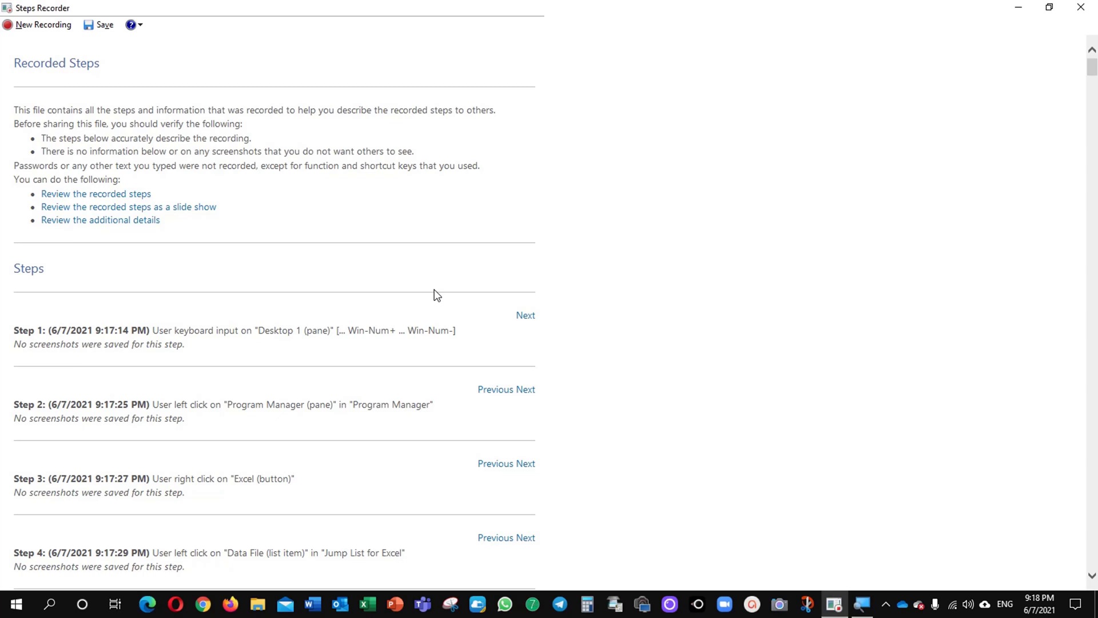
{"action": "scroll", "coordinate": [436, 293], "scroll_direction": "down", "scroll_amount": 6}
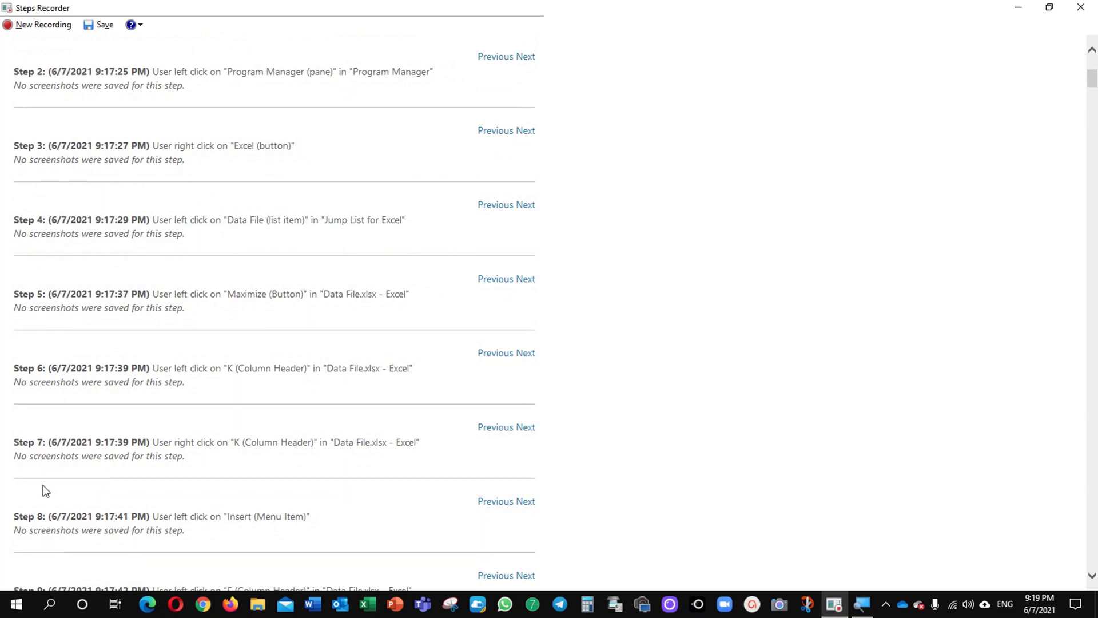
{"action": "scroll", "coordinate": [46, 490], "scroll_direction": "down", "scroll_amount": 8}
{"action": "scroll", "coordinate": [46, 490], "scroll_direction": "up", "scroll_amount": 1, "text": "ctrl"}
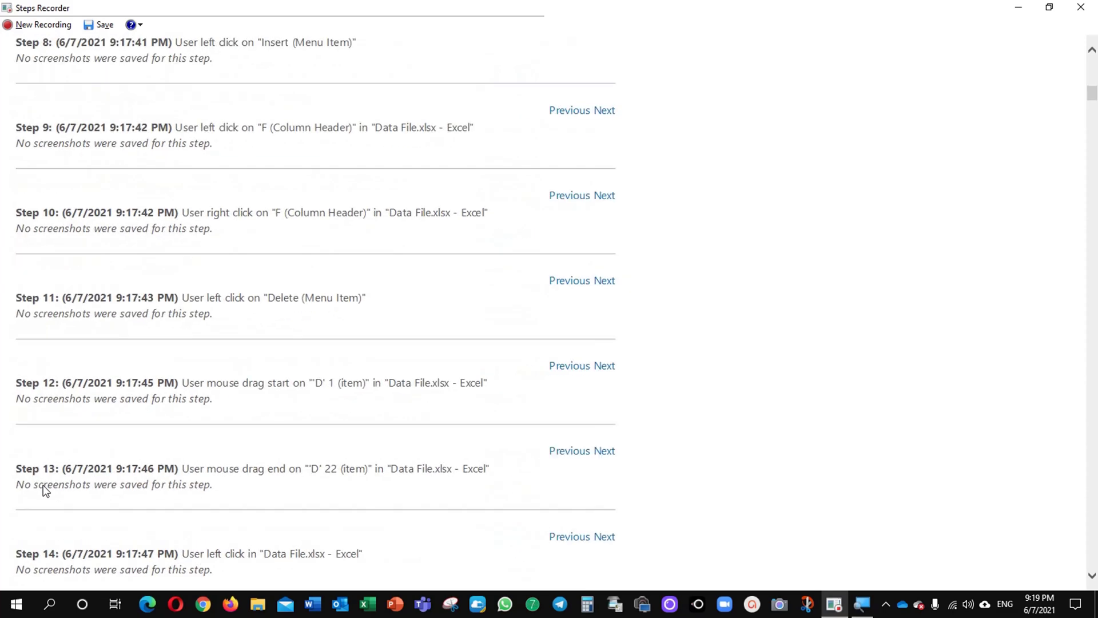
{"action": "scroll", "coordinate": [45, 491], "scroll_direction": "down", "scroll_amount": 15}
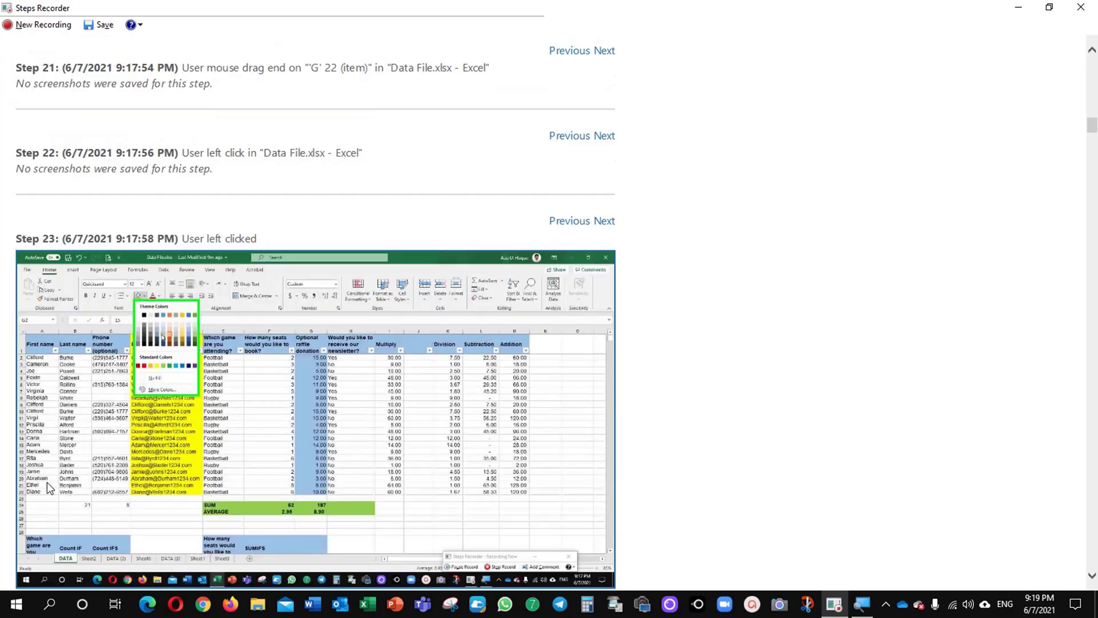
{"action": "scroll", "coordinate": [55, 387], "scroll_direction": "up", "scroll_amount": 2}
{"action": "scroll", "coordinate": [71, 435], "scroll_direction": "down", "scroll_amount": 10}
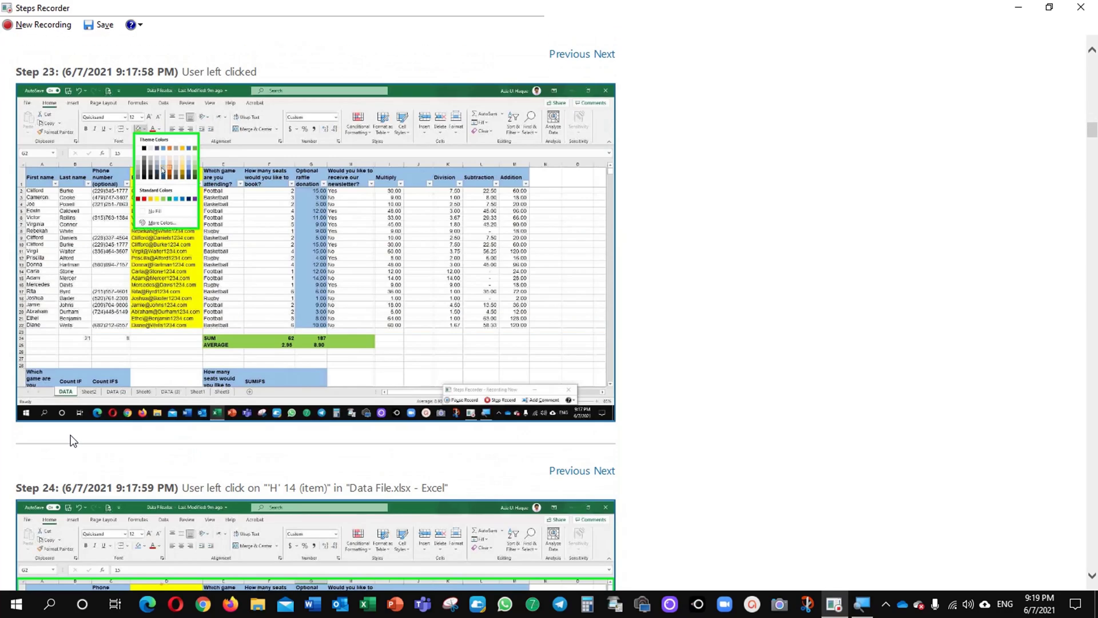
{"action": "scroll", "coordinate": [76, 435], "scroll_direction": "down", "scroll_amount": 4}
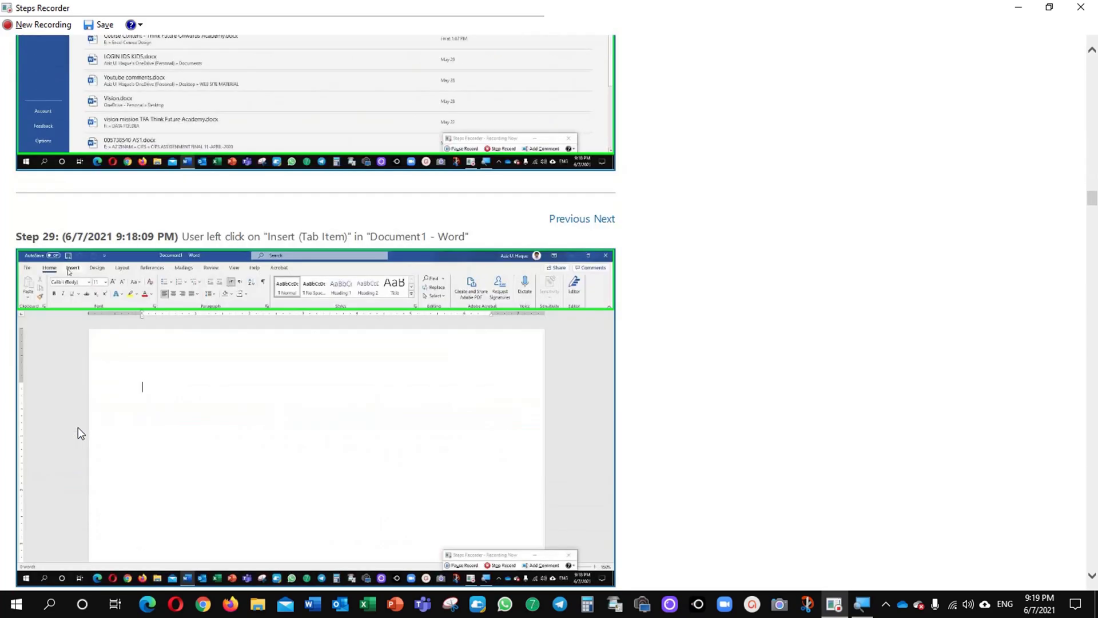
{"action": "scroll", "coordinate": [78, 427], "scroll_direction": "down", "scroll_amount": 16}
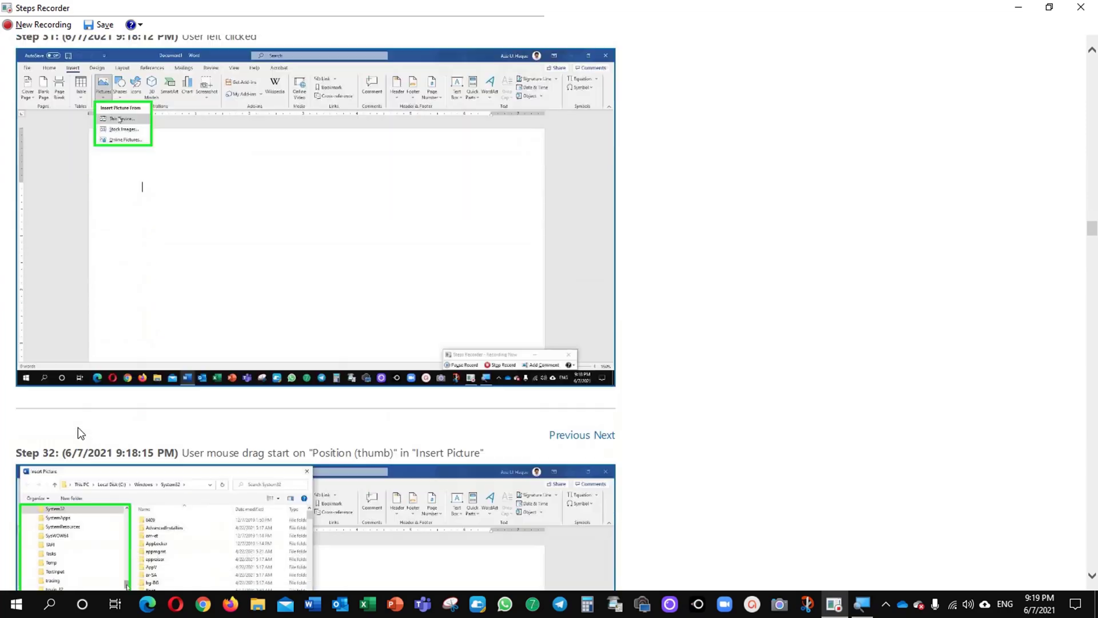
{"action": "scroll", "coordinate": [78, 427], "scroll_direction": "down", "scroll_amount": 16}
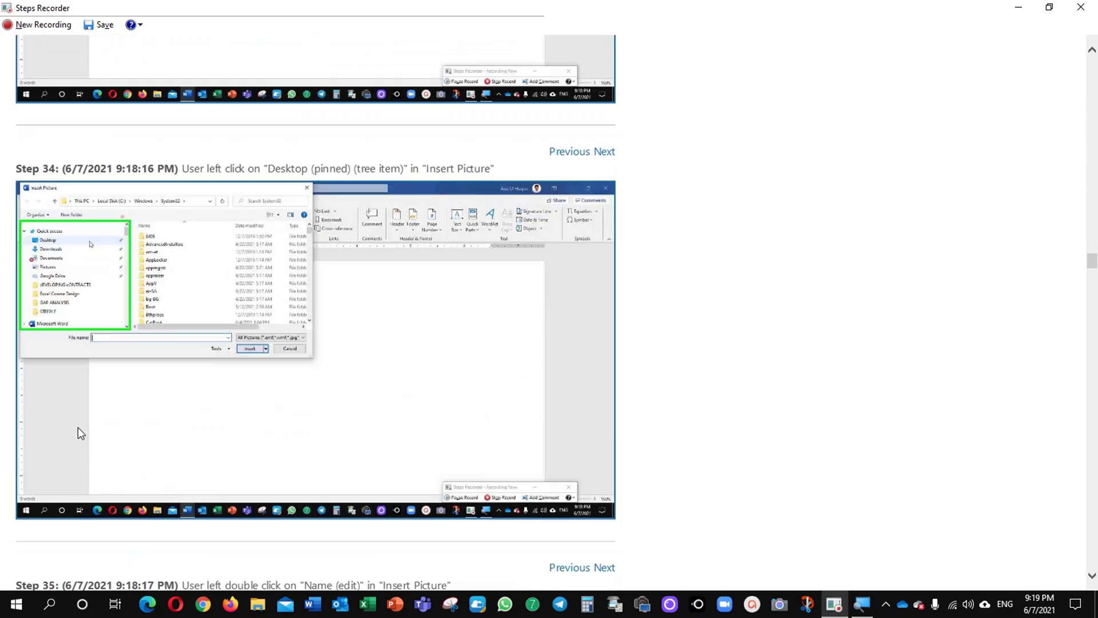
{"action": "scroll", "coordinate": [78, 428], "scroll_direction": "down", "scroll_amount": 16}
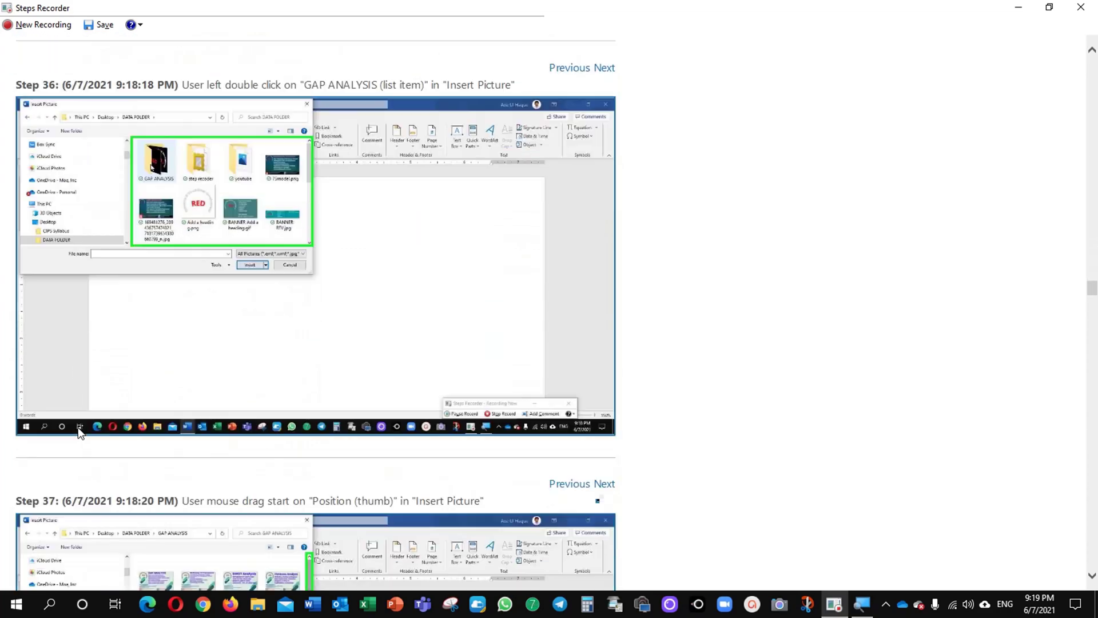
{"action": "scroll", "coordinate": [78, 433], "scroll_direction": "down", "scroll_amount": 18}
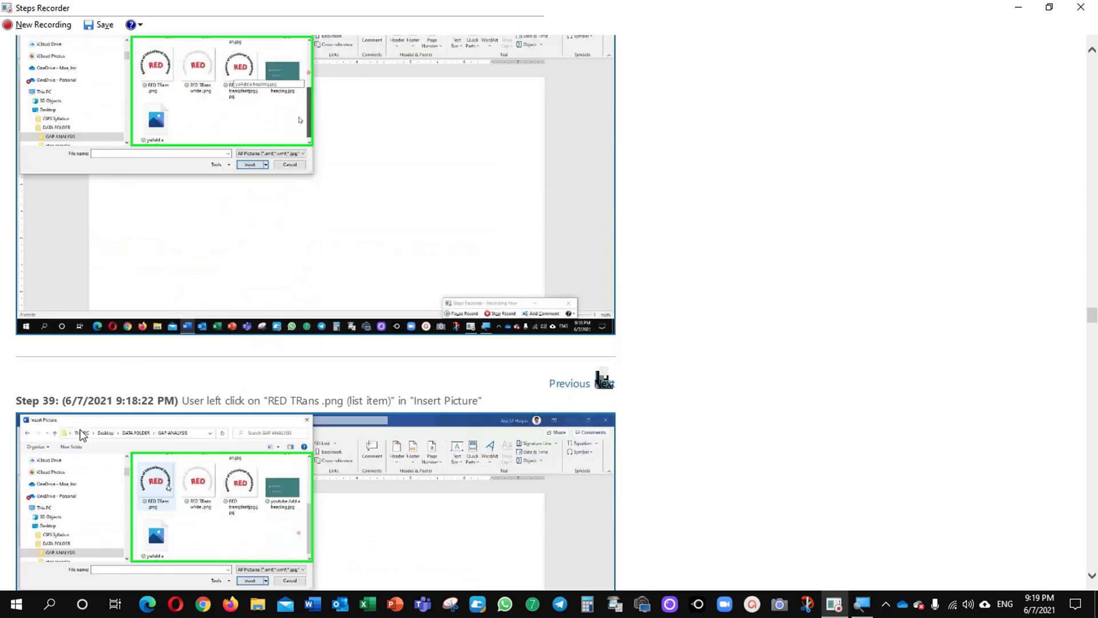
{"action": "scroll", "coordinate": [80, 434], "scroll_direction": "down", "scroll_amount": 20}
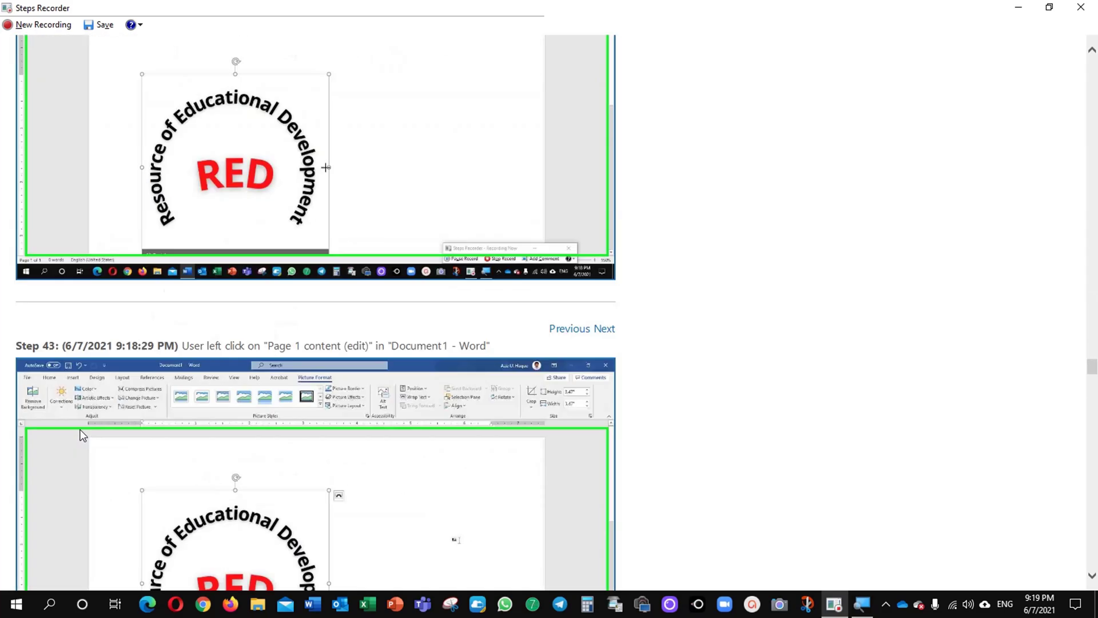
{"action": "scroll", "coordinate": [83, 435], "scroll_direction": "down", "scroll_amount": 20}
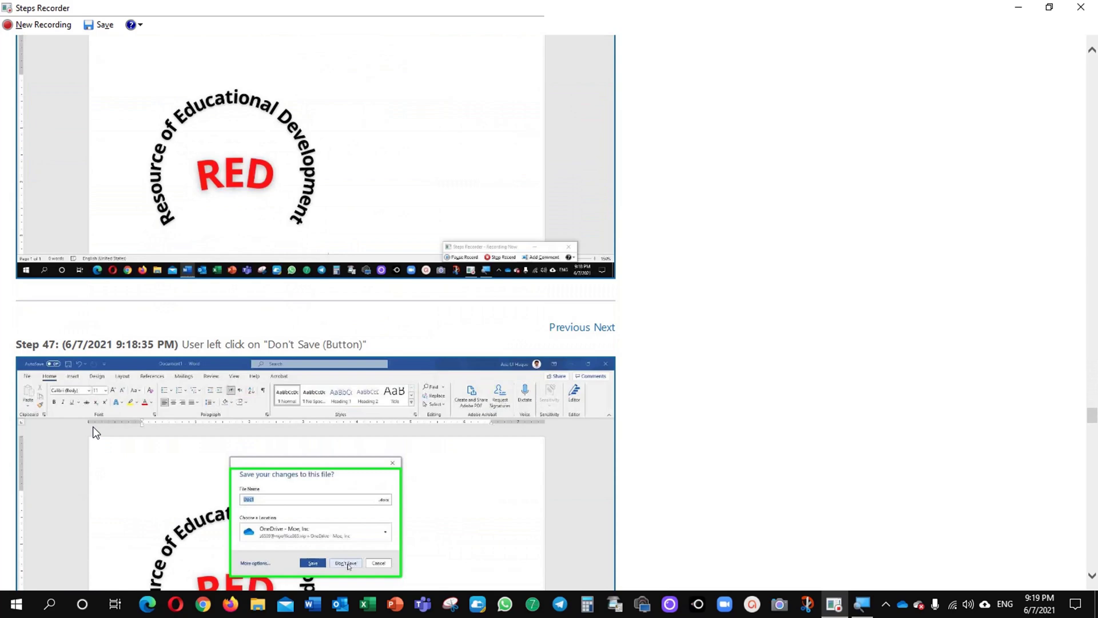
{"action": "scroll", "coordinate": [93, 427], "scroll_direction": "down", "scroll_amount": 9}
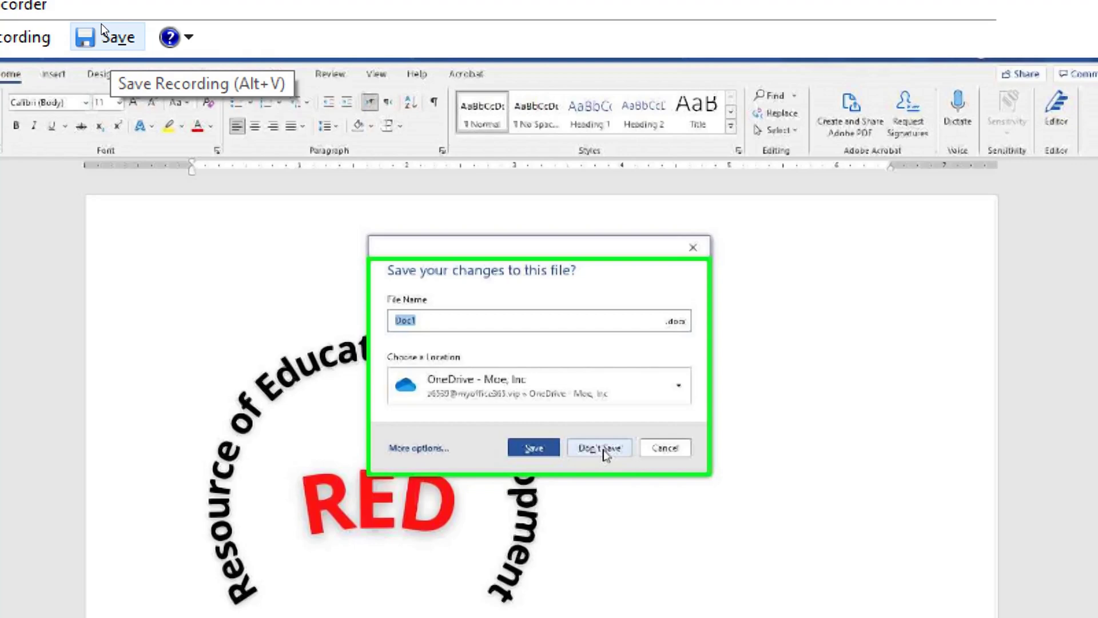
Step: Save the recording over the existing any name.zip in the step recoder folder
{"action": "left_click", "coordinate": [101, 24]}
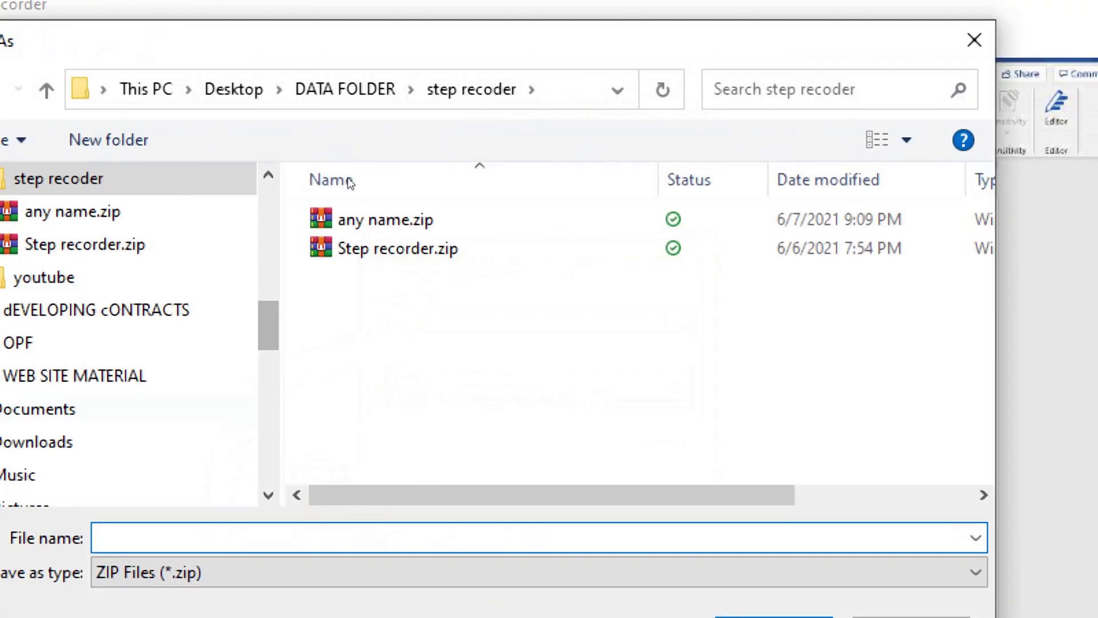
{"action": "left_click", "coordinate": [378, 219]}
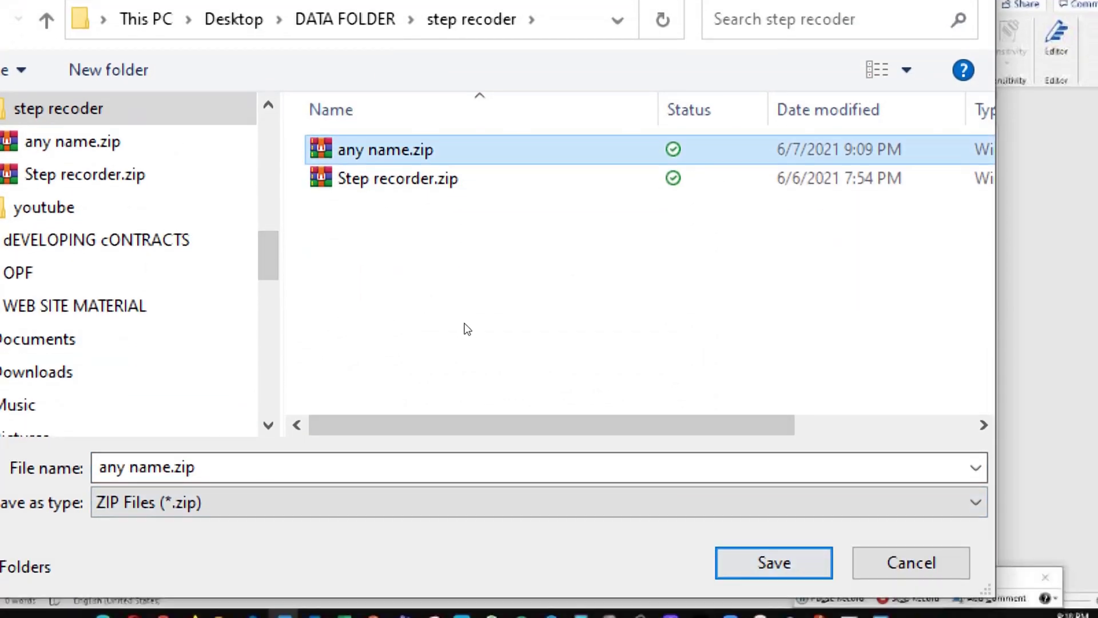
{"action": "key", "text": "Return"}
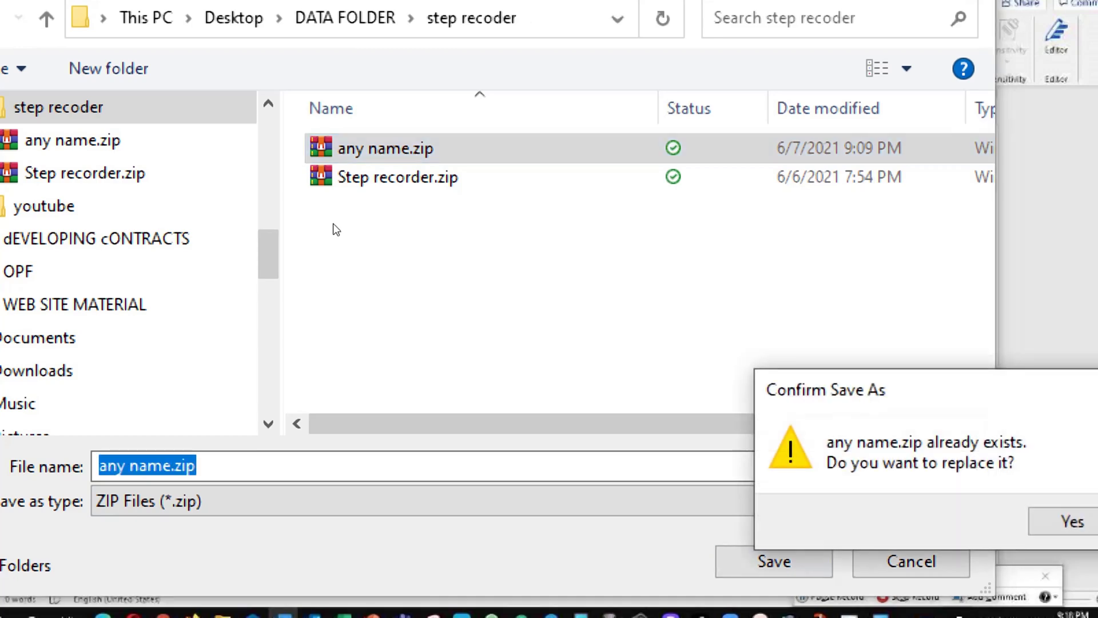
{"action": "key", "text": "Tab"}
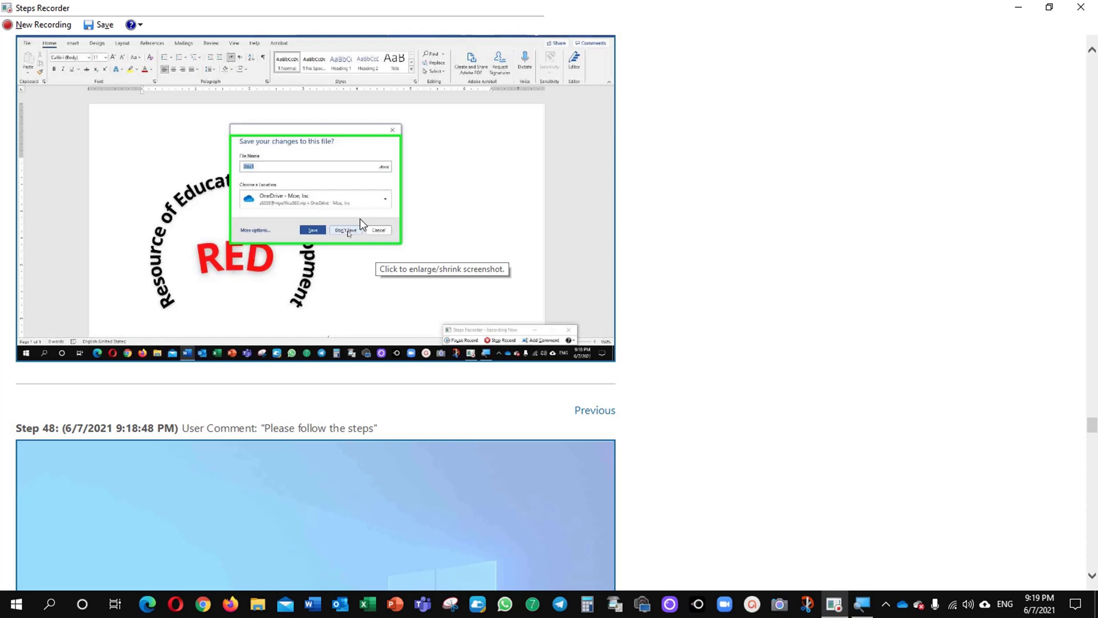
Step: Close the Steps Recorder window to return to the desktop
{"action": "left_click", "coordinate": [1077, 8]}
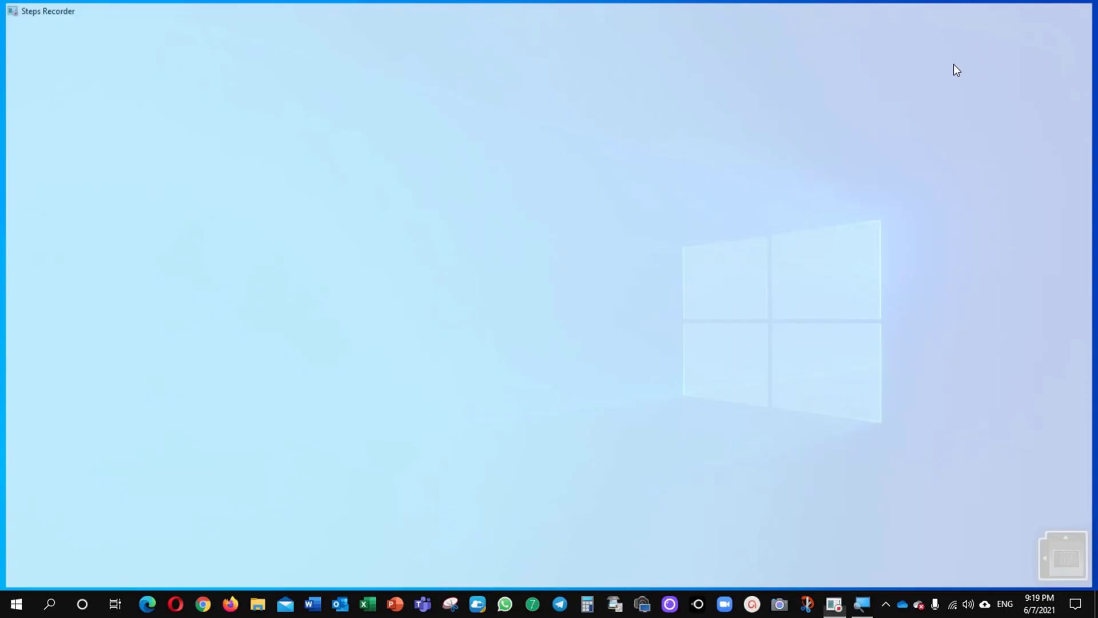